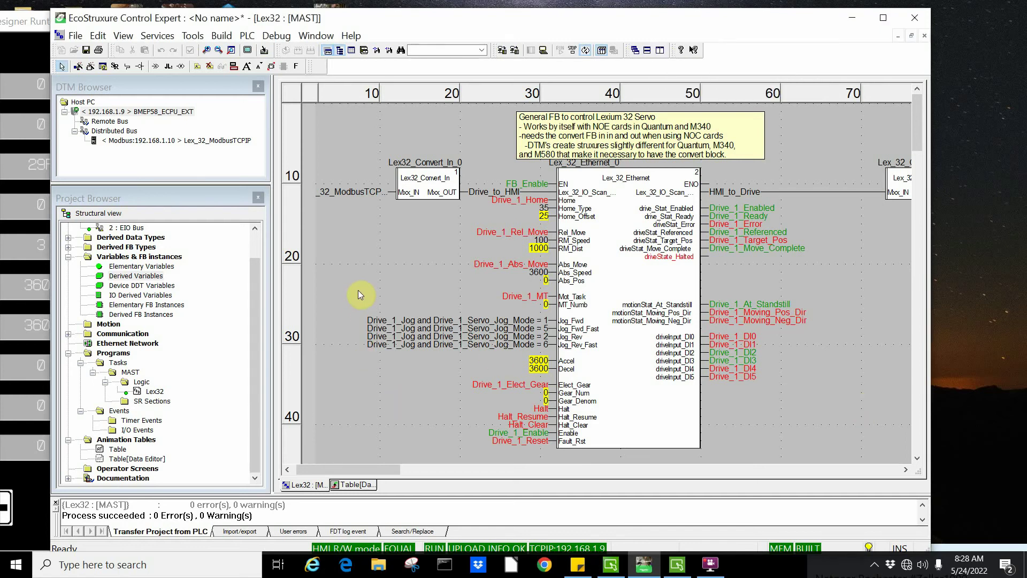
Open the CPU network configuration and show the Lex_32_ModbusTCPIP device's properties
mouse_move(374, 347)
left_click(137, 140)
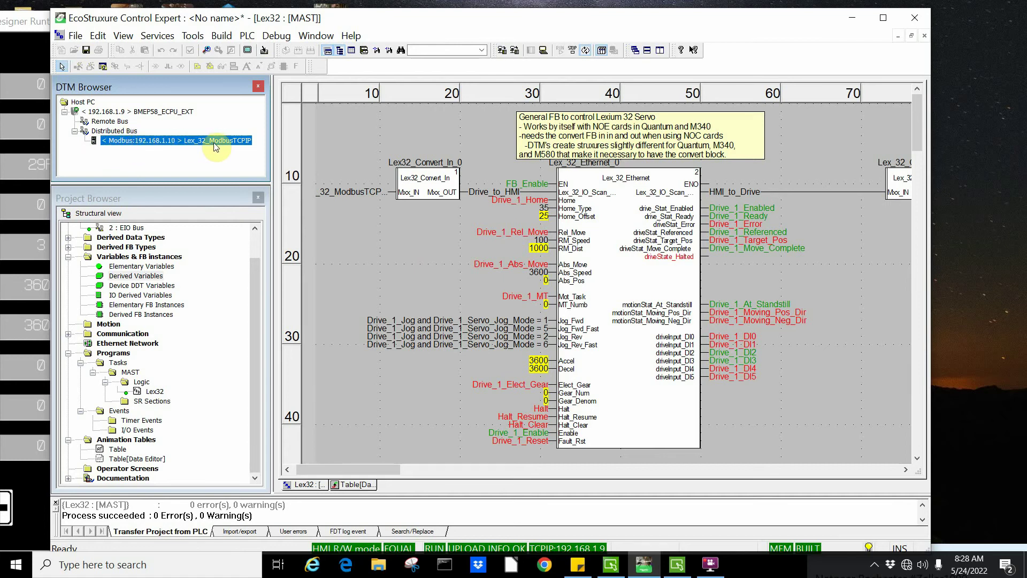
double_click(118, 133)
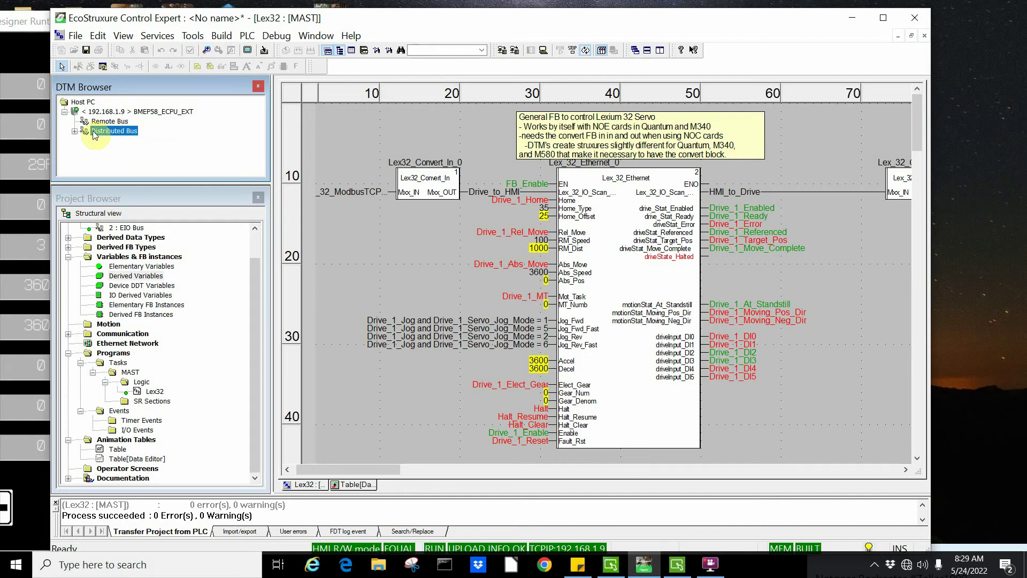
double_click(109, 112)
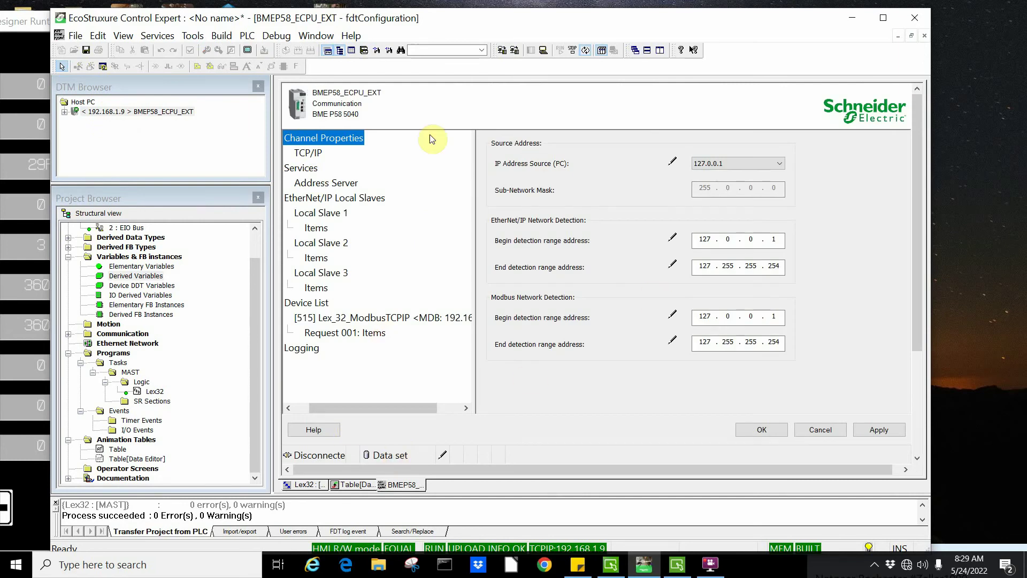
left_click(334, 319)
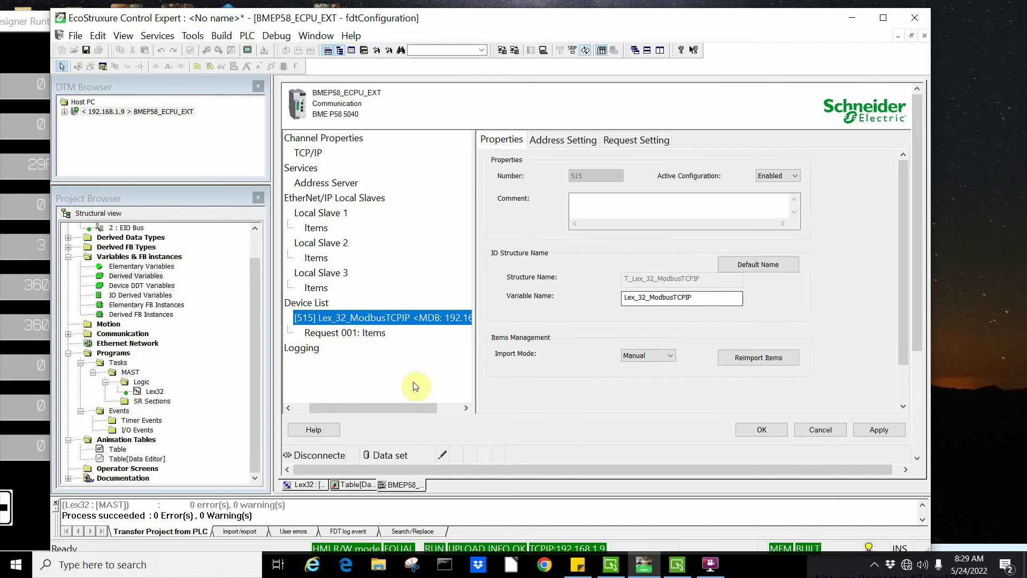
Review Lex_32's Modbus request settings, then close the configuration, discarding changes
left_click(648, 143)
left_click_drag(547, 315, 760, 312)
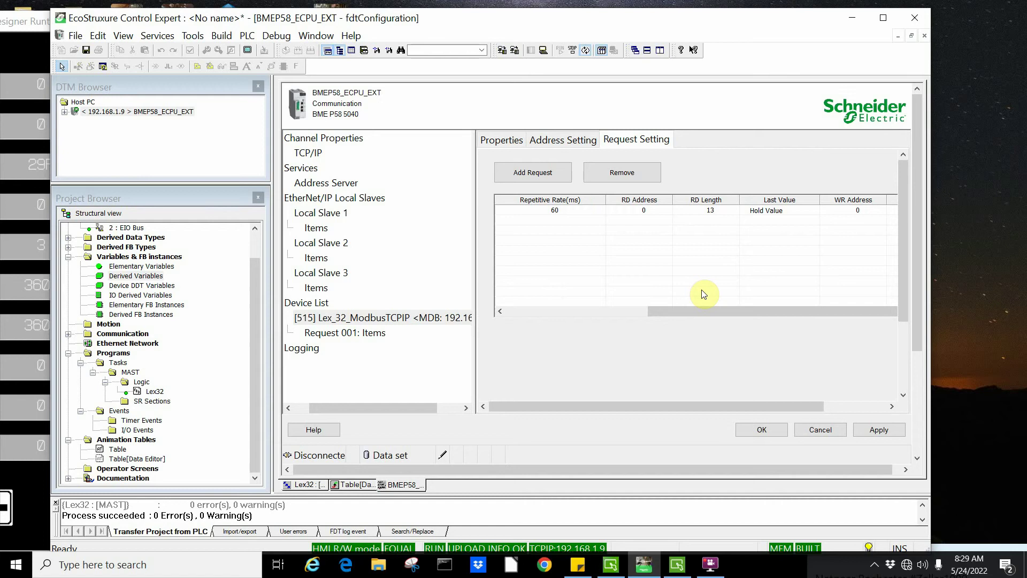
left_click_drag(676, 406, 848, 243)
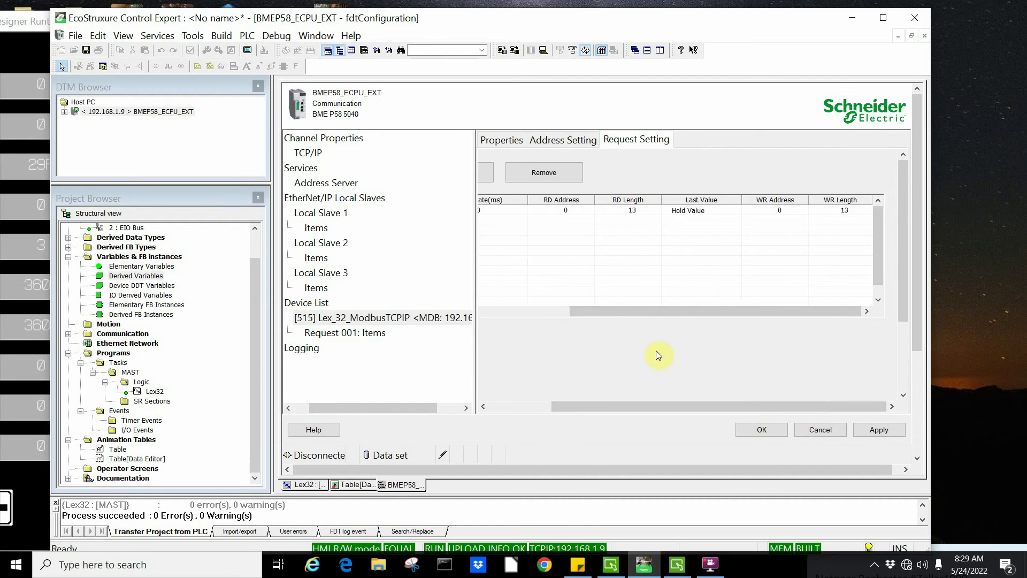
left_click(925, 35)
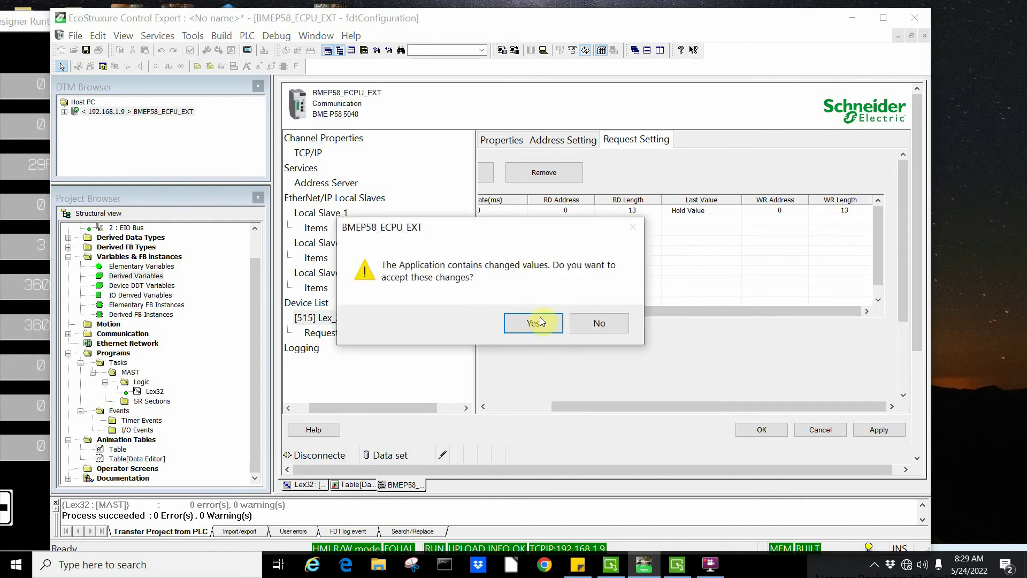
left_click(599, 323)
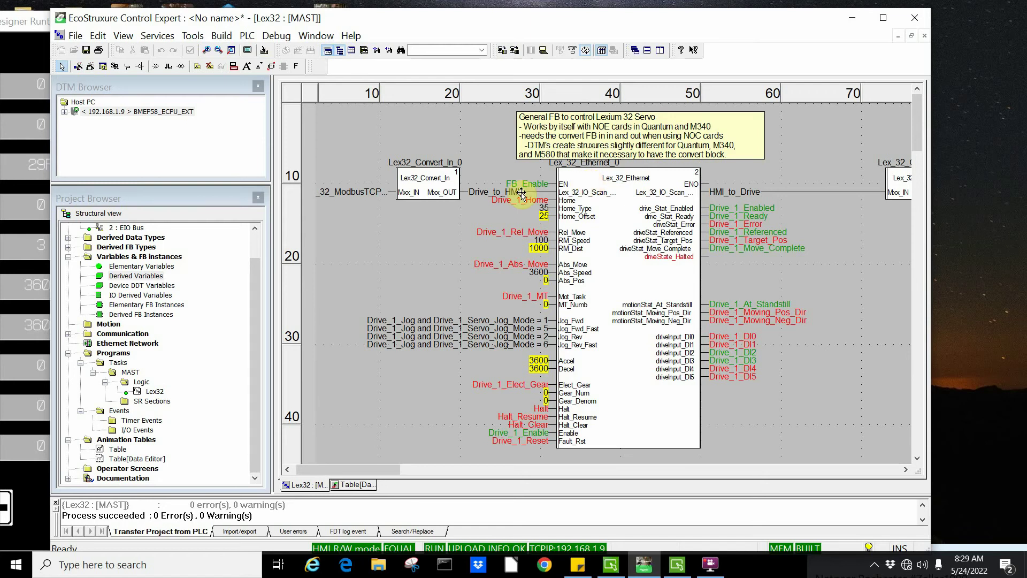
In the HMI Runtime, check driveStat, motionStat and driveInput details, then go to the servo control page
left_click(33, 508)
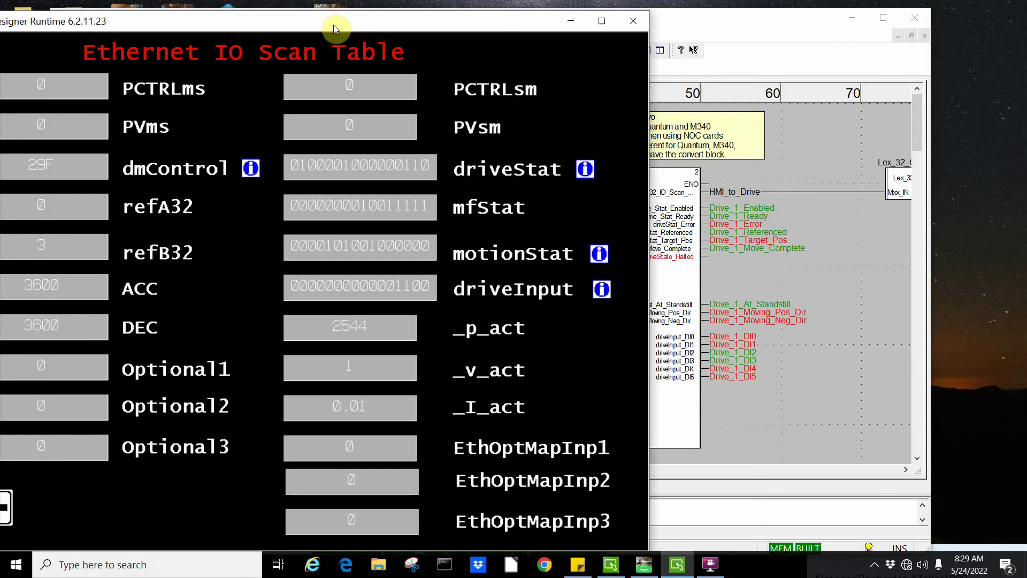
left_click_drag(333, 23, 340, 22)
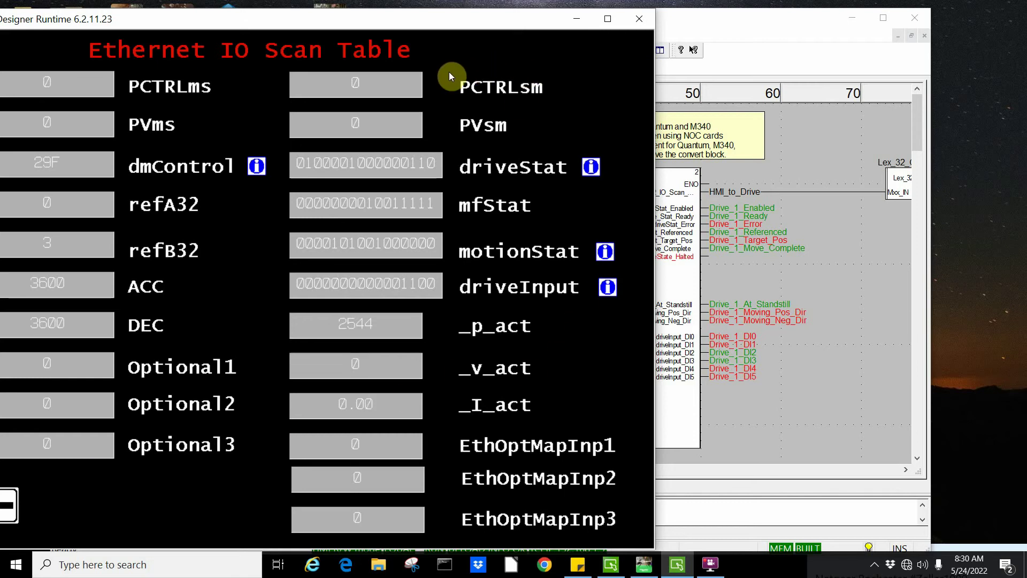
left_click(592, 168)
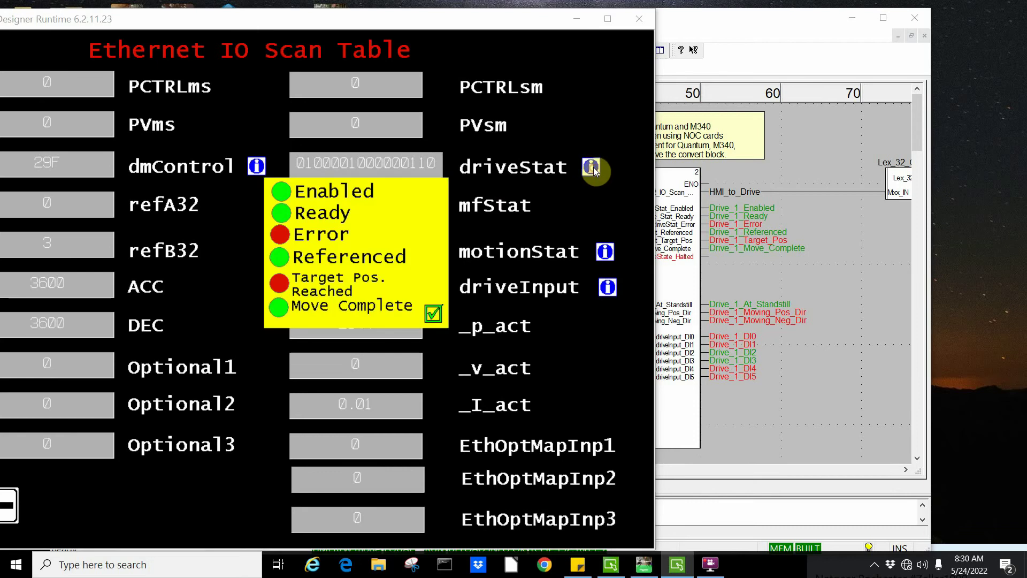
left_click(433, 313)
left_click(606, 253)
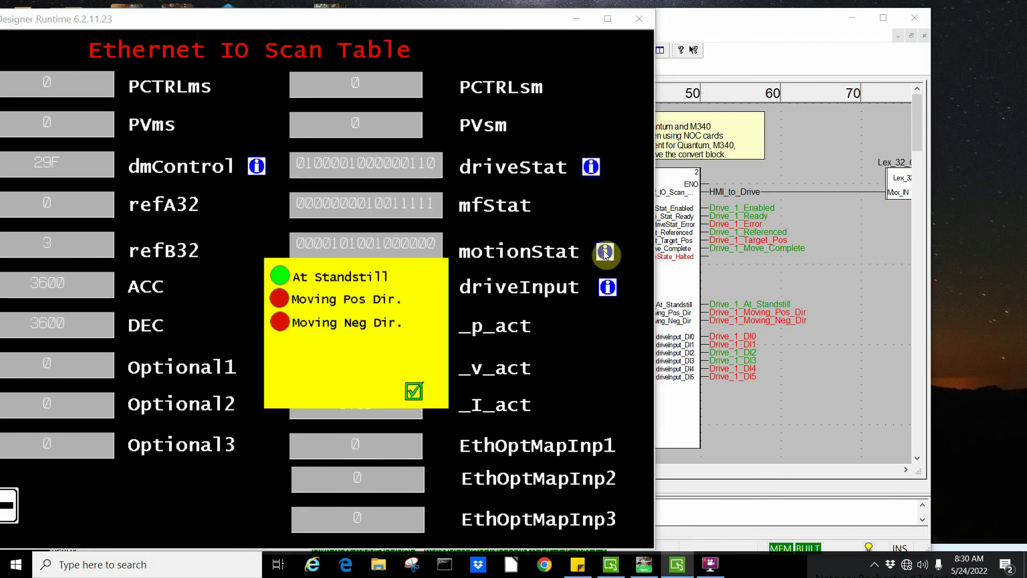
left_click(413, 394)
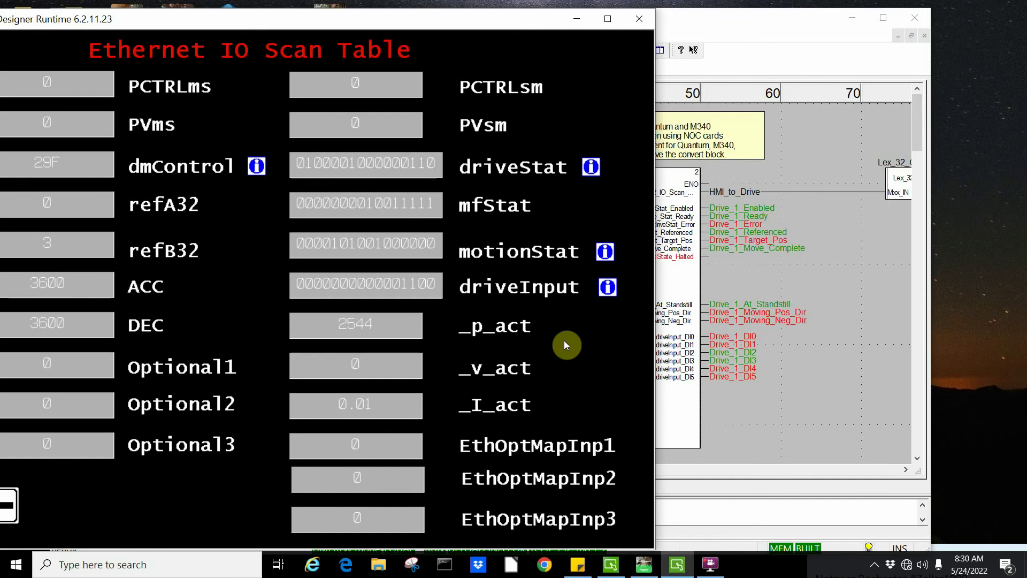
left_click(609, 287)
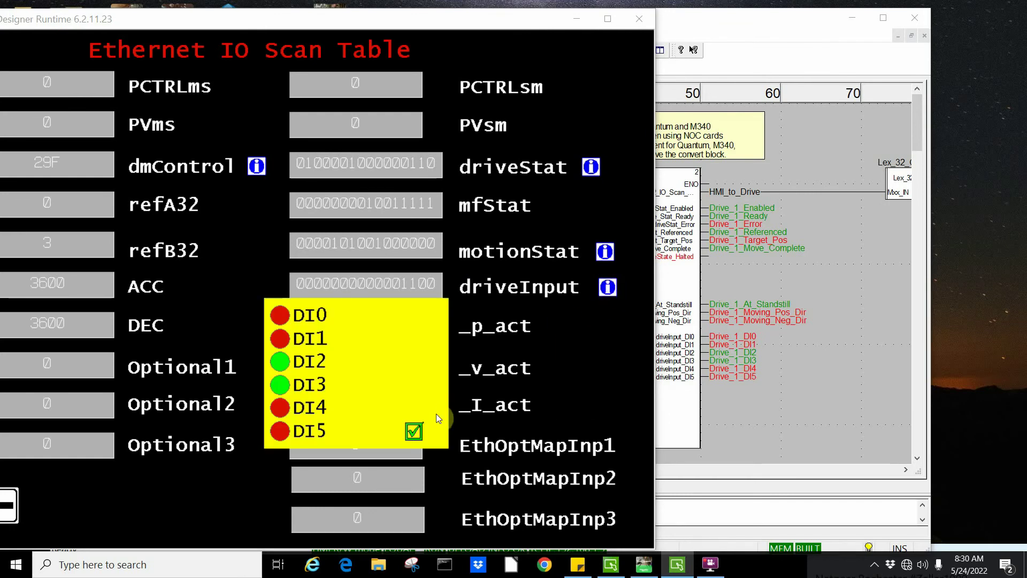
left_click(413, 432)
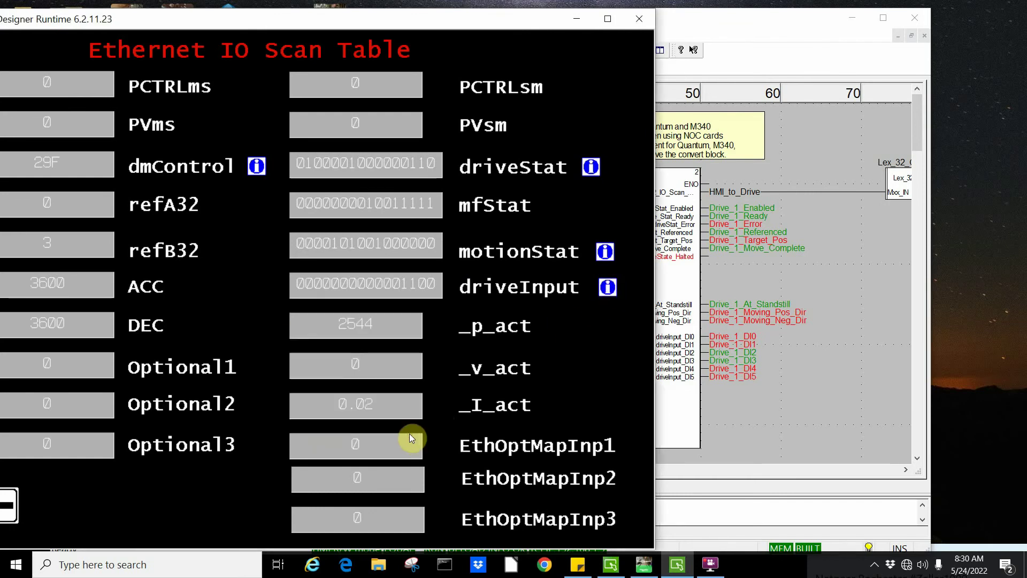
left_click(9, 505)
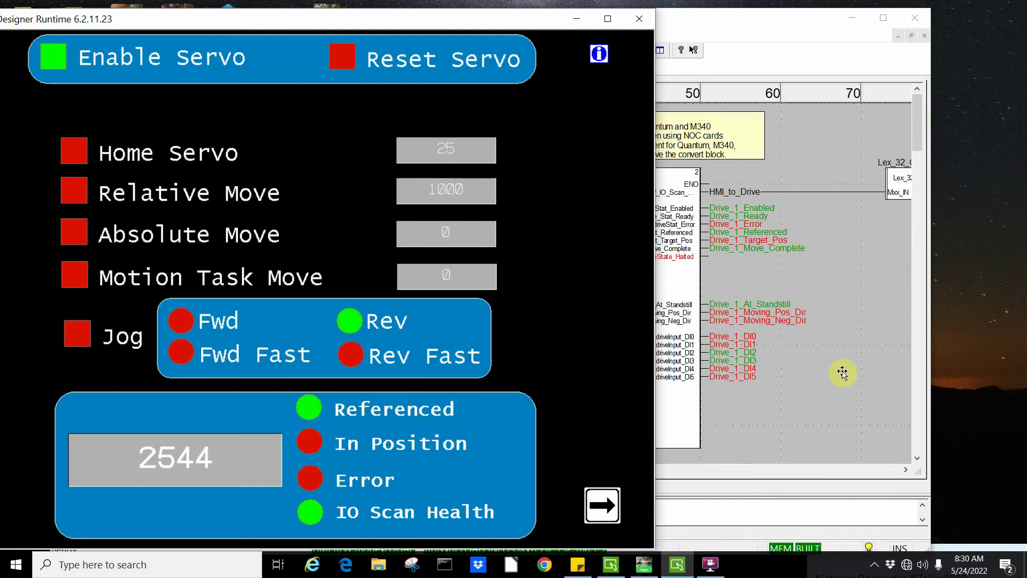
Move the Control Expert window right so the servo screen and Lex32 diagram sit side by side
left_click(878, 411)
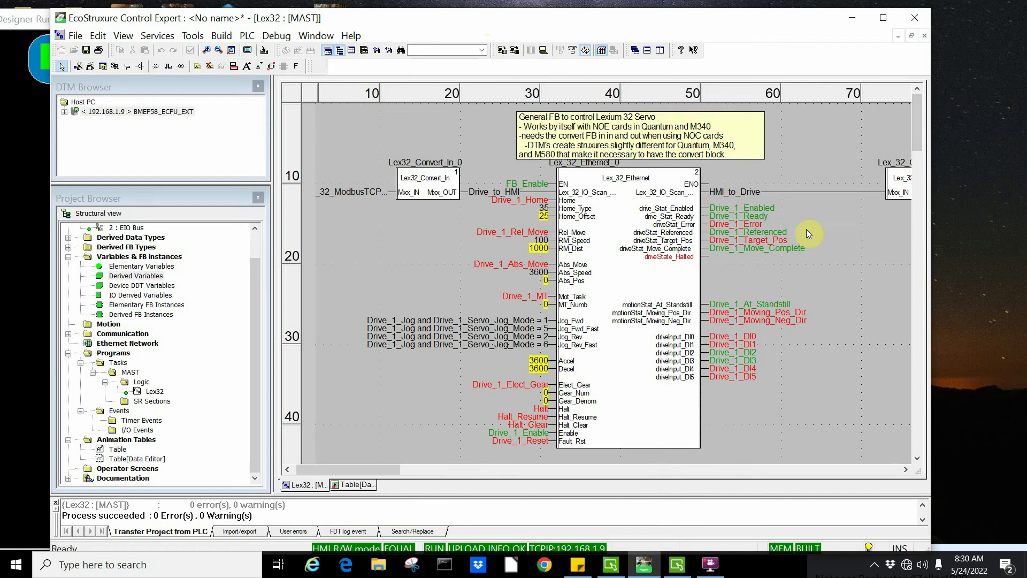
left_click_drag(490, 19, 666, 17)
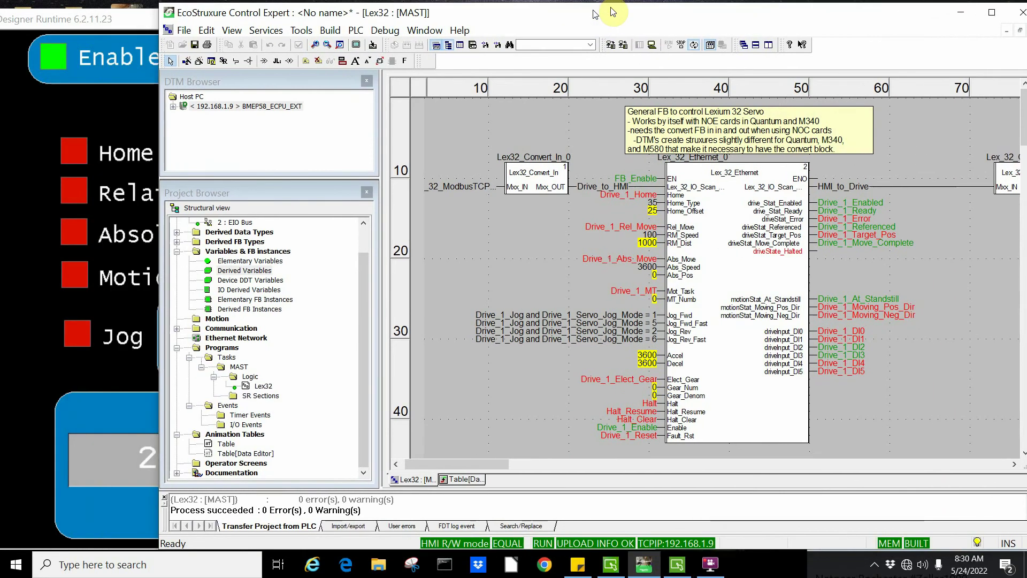
left_click(108, 101)
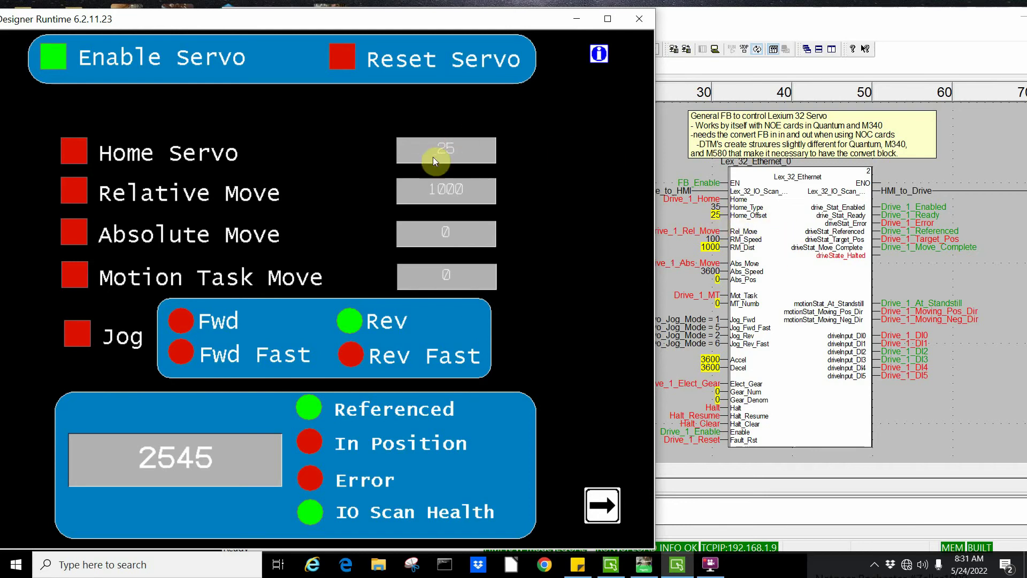
Enter a home offset of 27 and home the servo to position 27
left_click(449, 149)
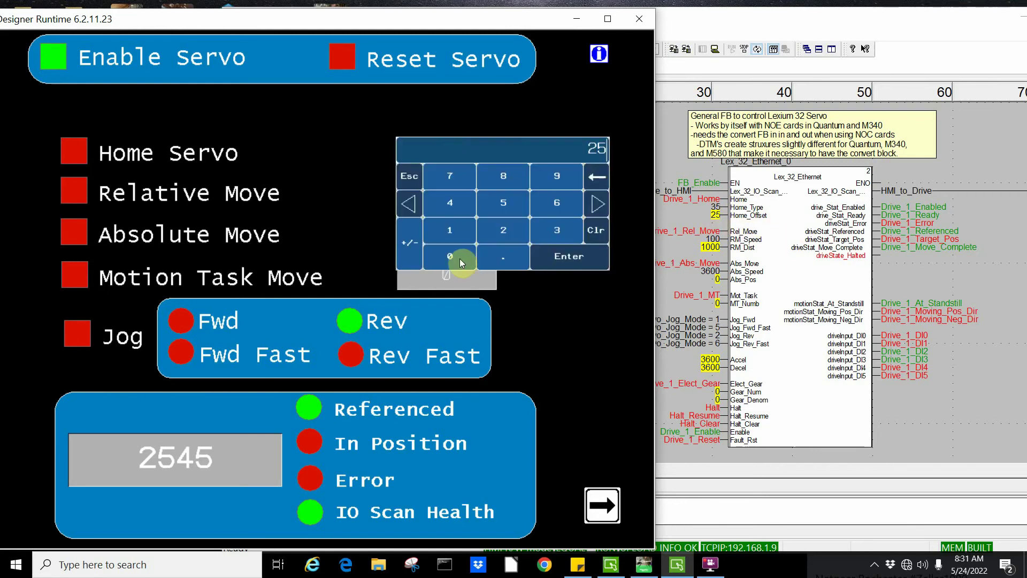
left_click(487, 230)
left_click(444, 181)
left_click(564, 255)
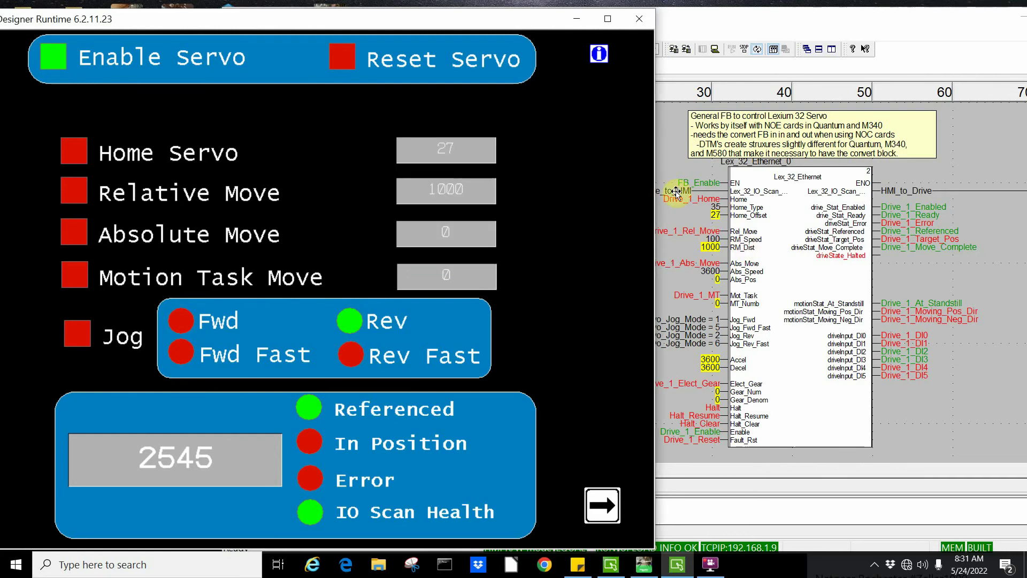
left_click(79, 152)
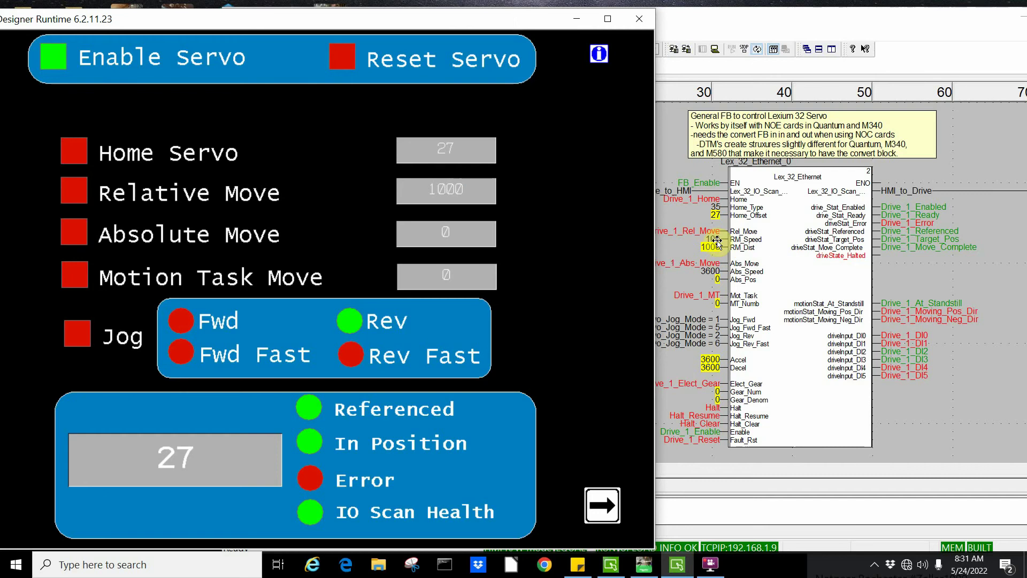
Run two relative moves of 1000, then an absolute move to position 2
left_click(77, 192)
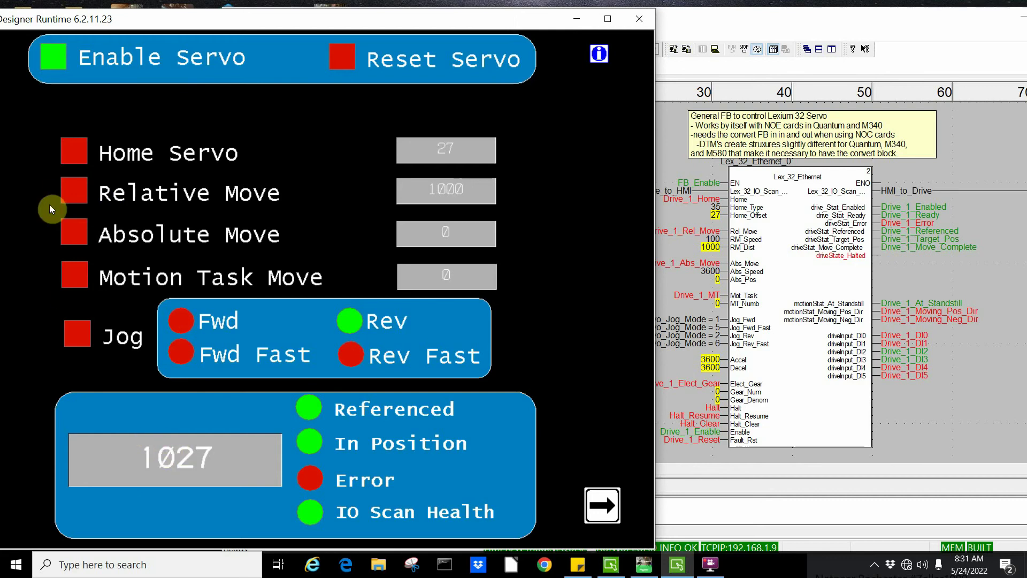
left_click(73, 198)
left_click(448, 238)
left_click(508, 312)
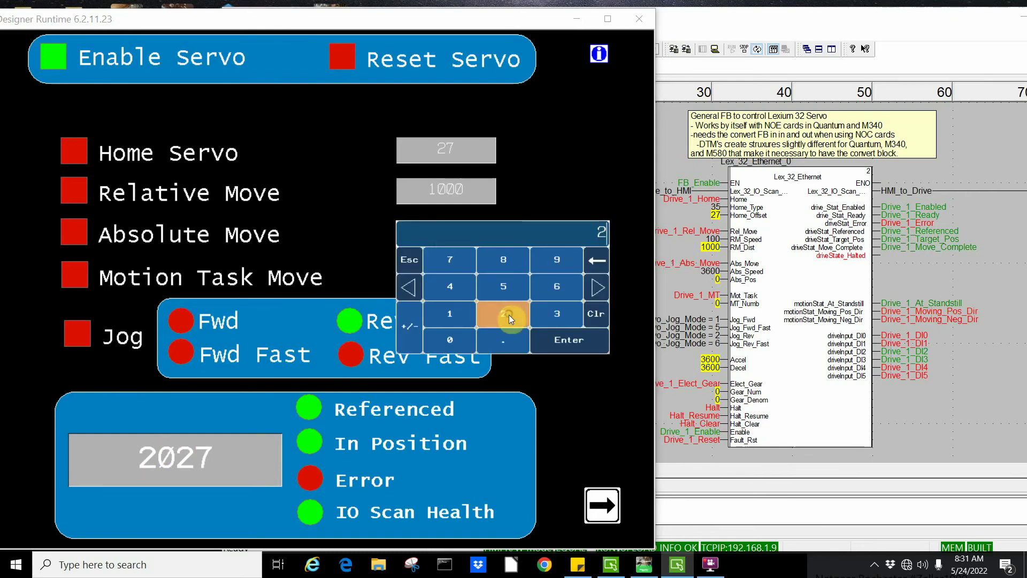
left_click(566, 342)
left_click(71, 233)
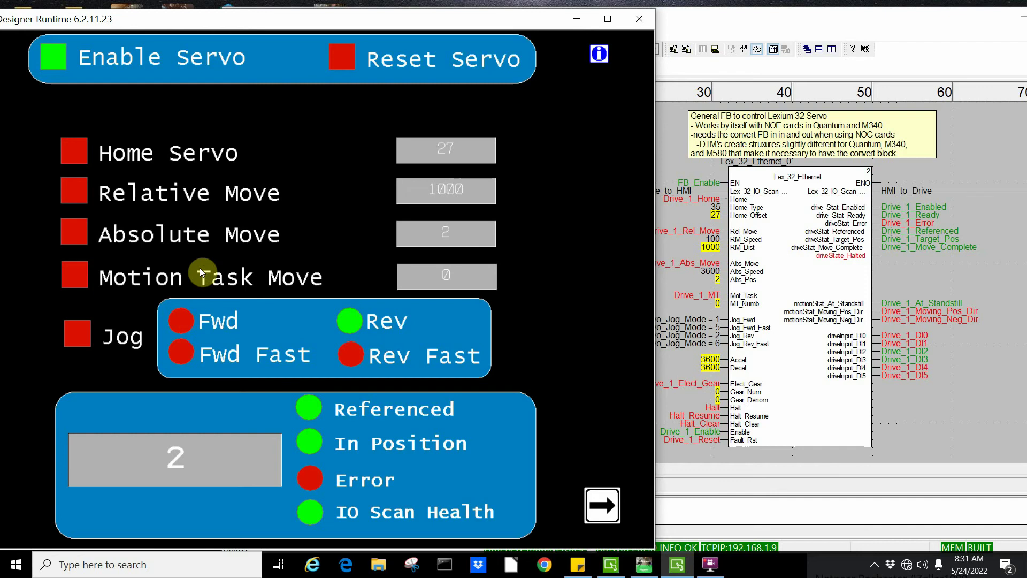
Set motion task number 0 and run the motion task, moving the servo to 5002
left_click(448, 276)
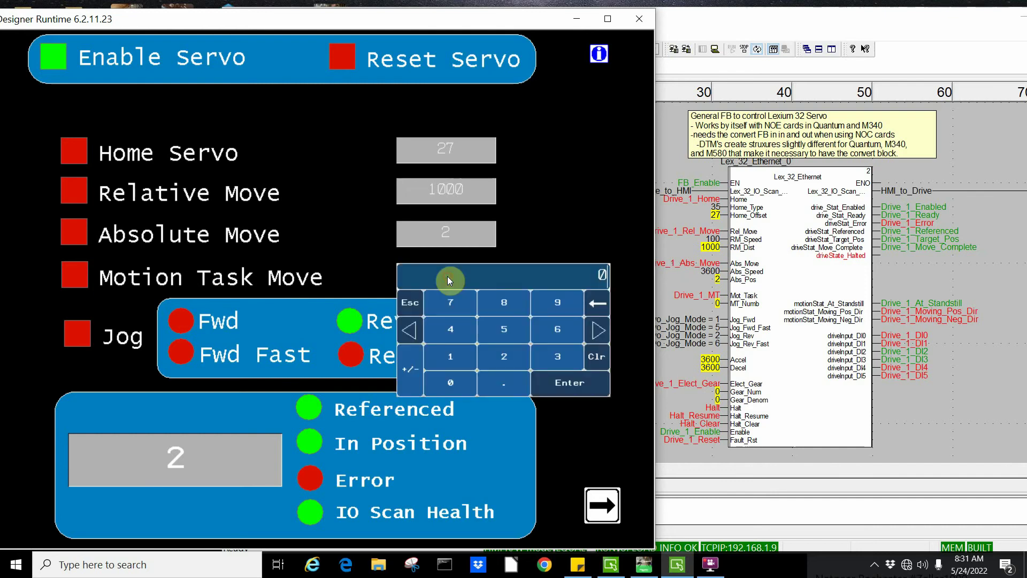
left_click(567, 381)
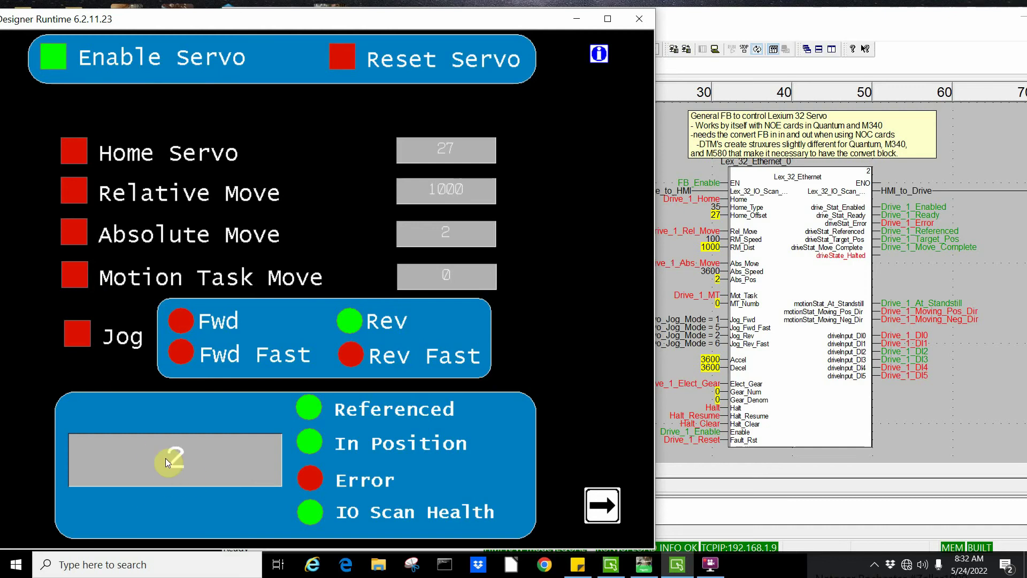
left_click(72, 276)
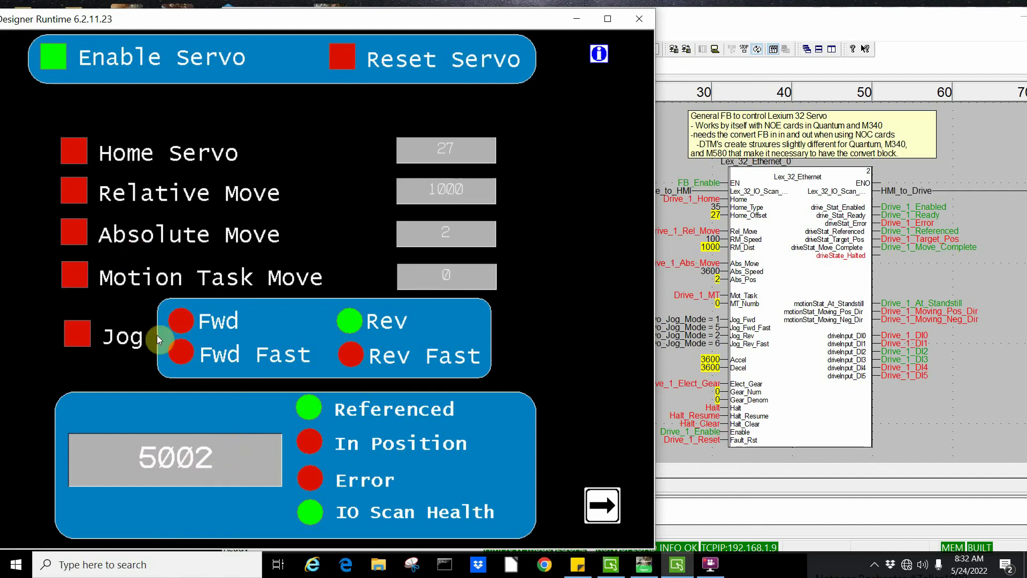
Jog the servo in reverse, then forward, stopping at position 4740, and return to Control Expert
left_click(181, 321)
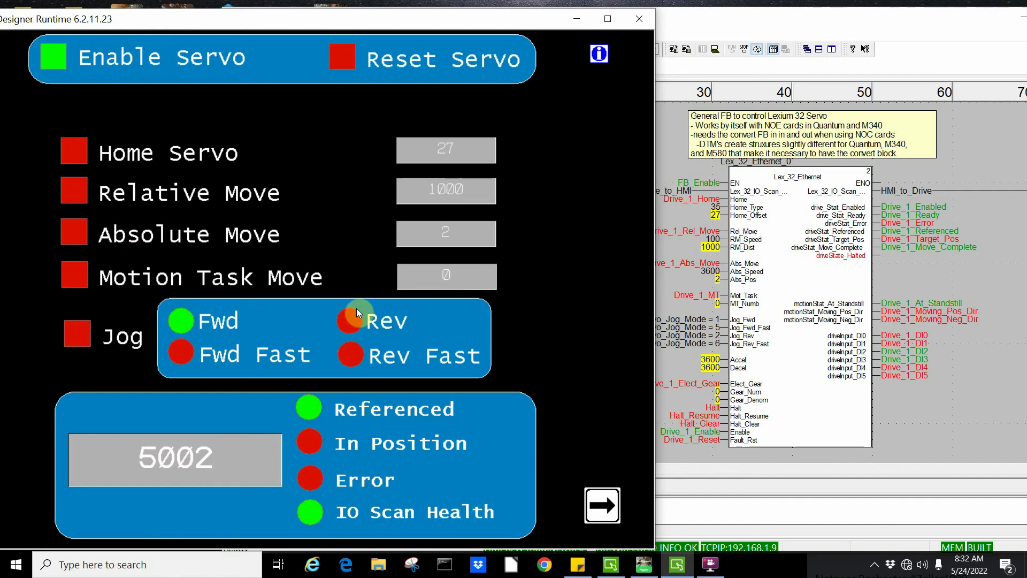
left_click(362, 325)
left_click(179, 319)
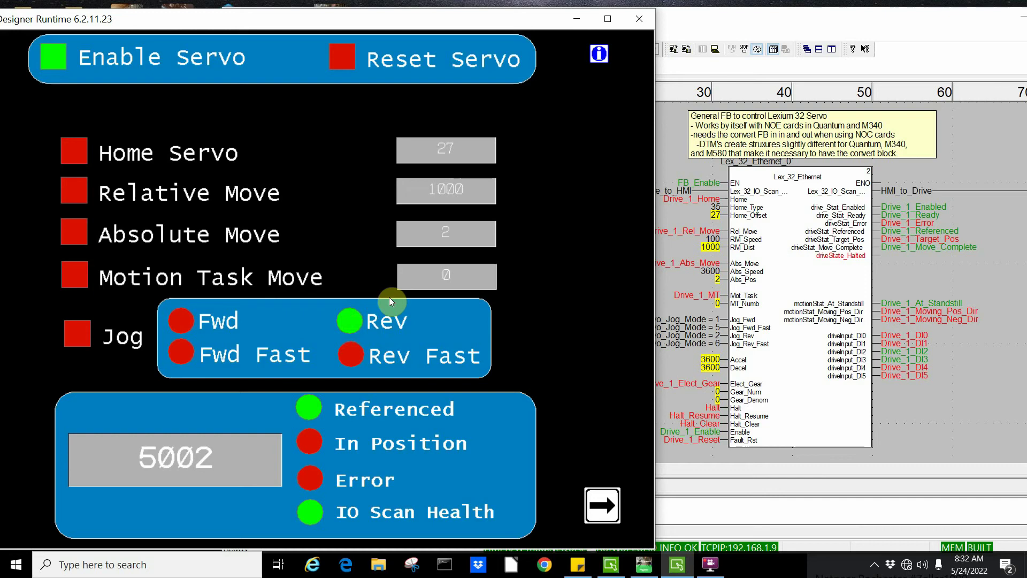
left_click(76, 336)
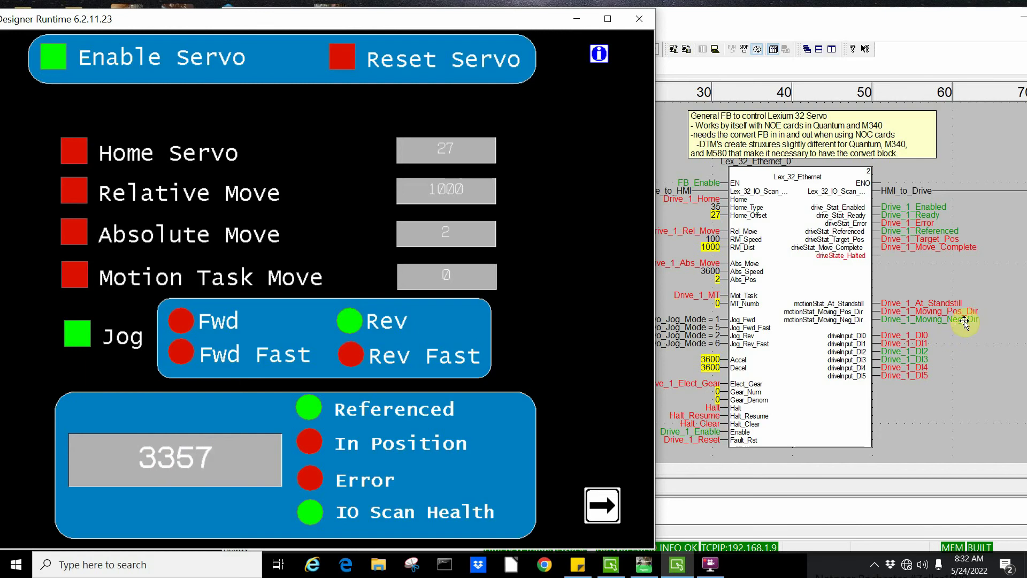
left_click(175, 320)
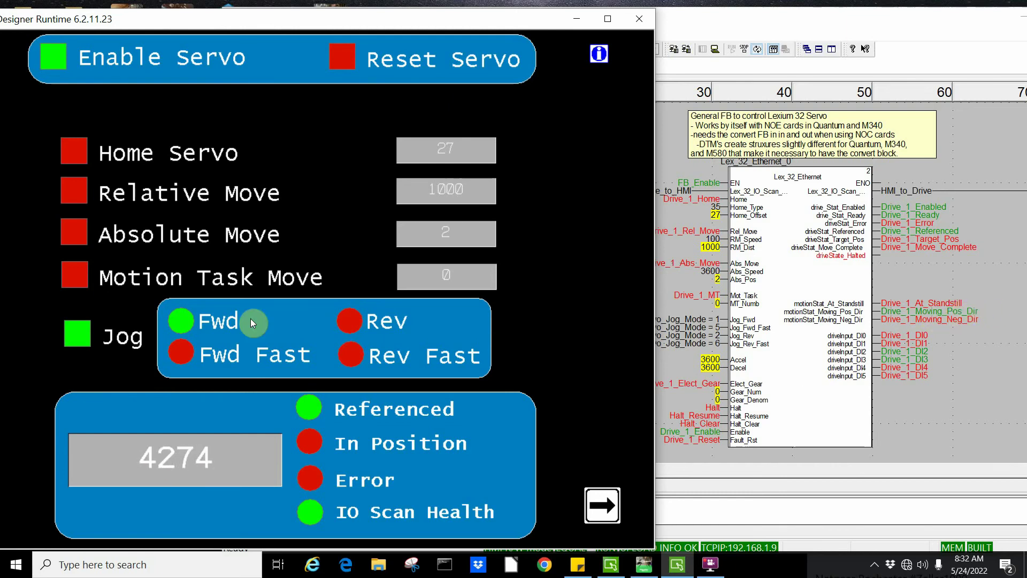
left_click(79, 335)
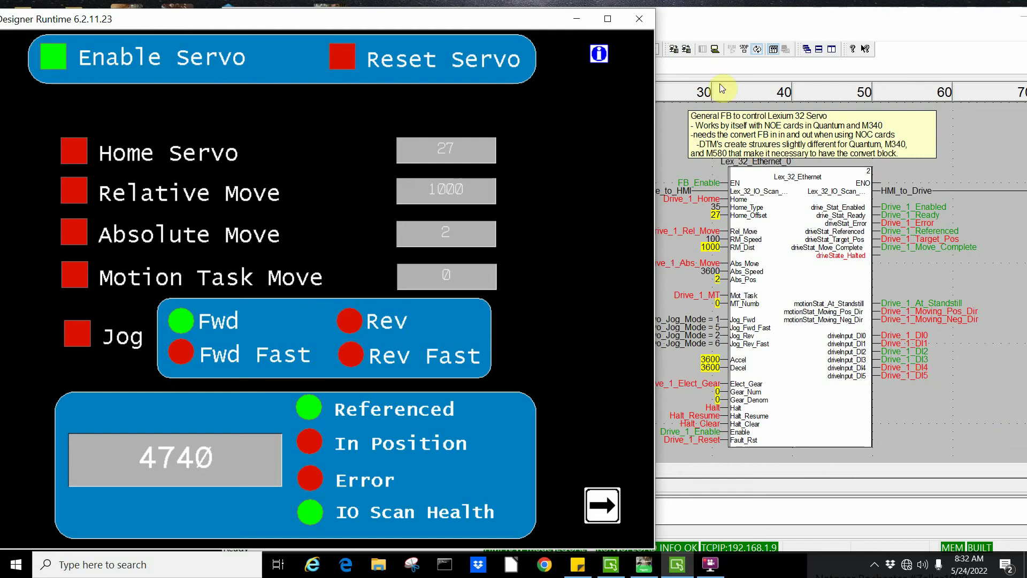
left_click(920, 372)
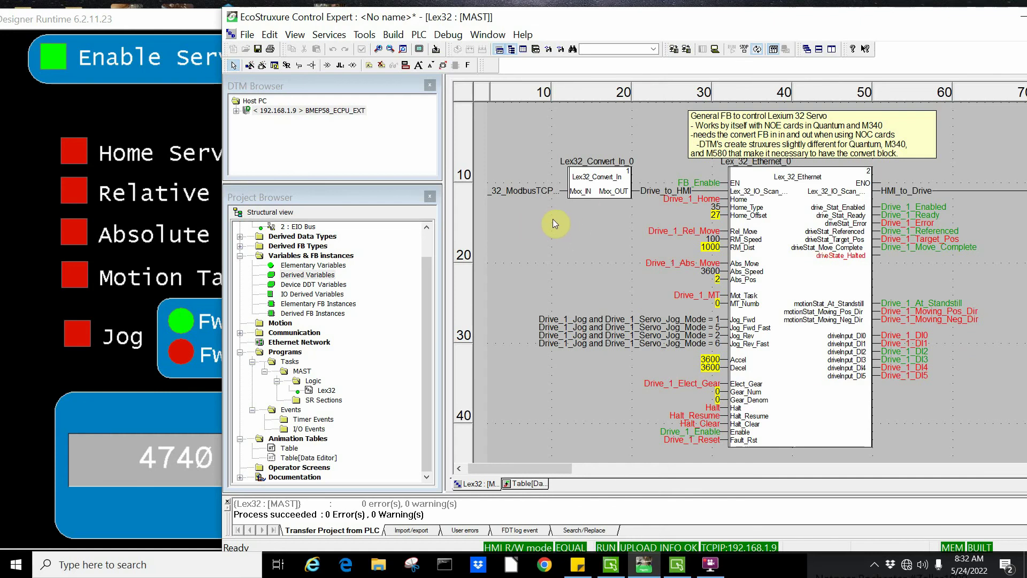
Expand the M580 CPU node and inspect Lex_32_ModbusTCPIP Outputs.Free1 in the animation table
left_click(236, 111)
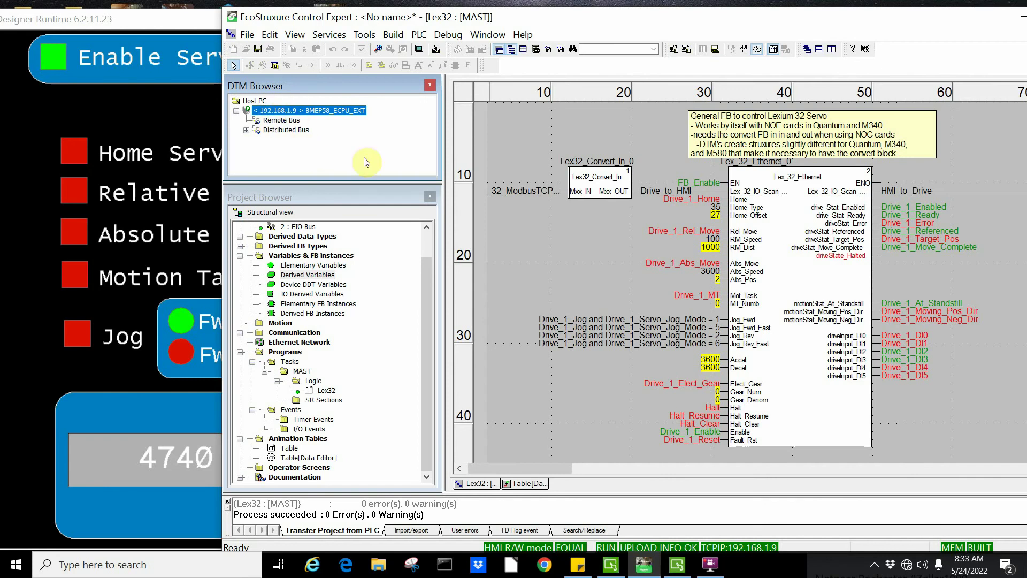
left_click(530, 484)
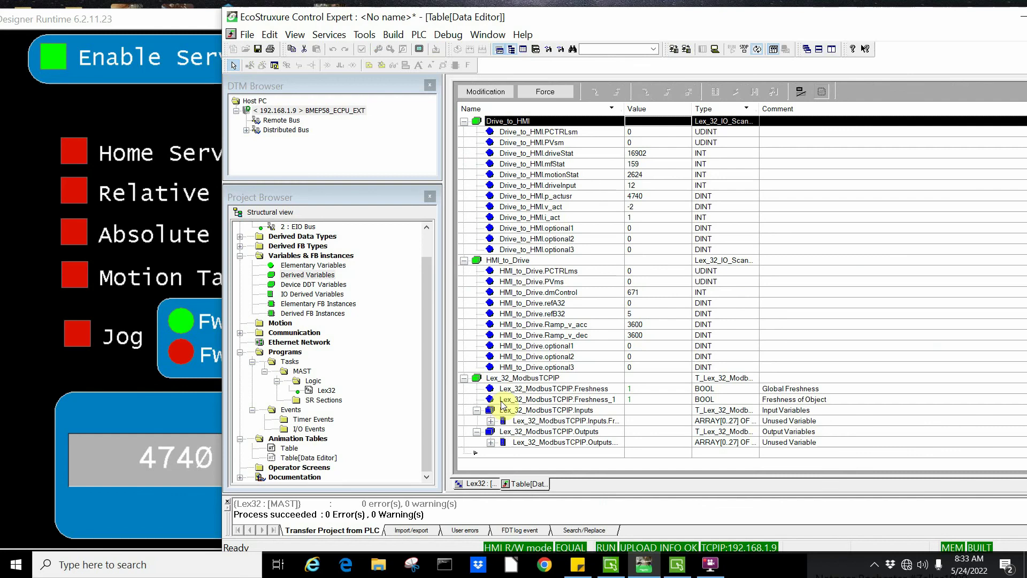
left_click(542, 380)
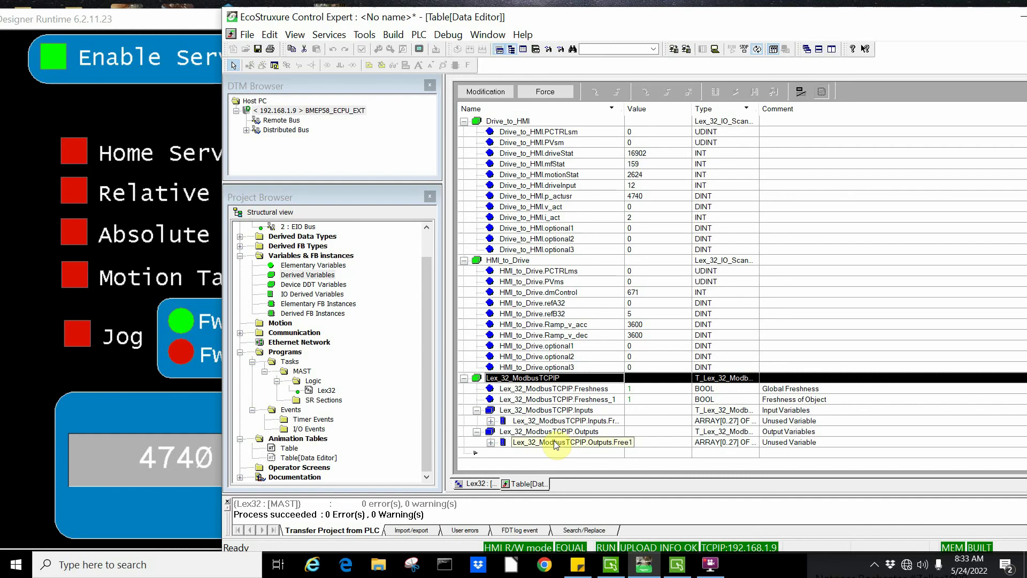
left_click(490, 442)
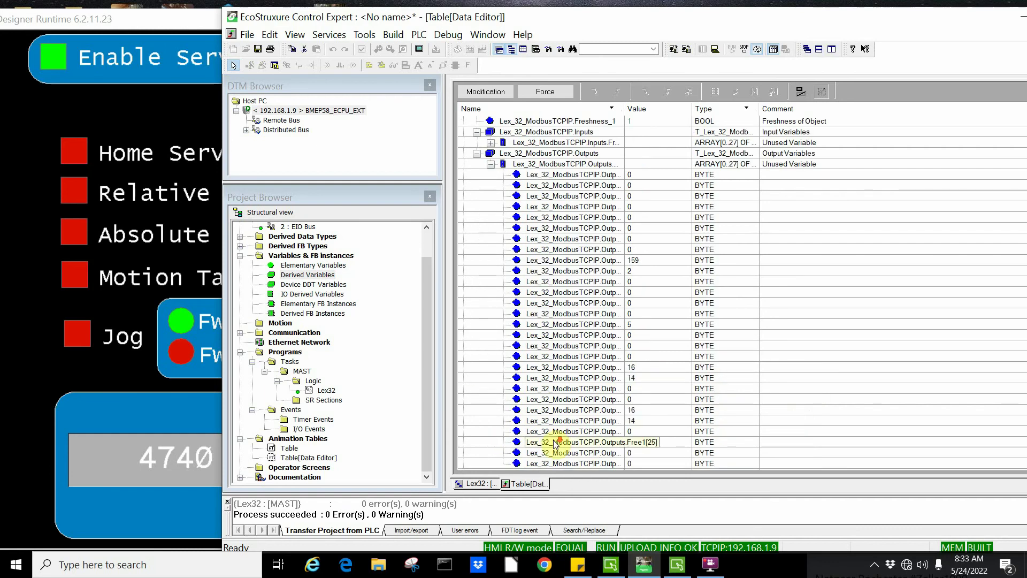
left_click(490, 164)
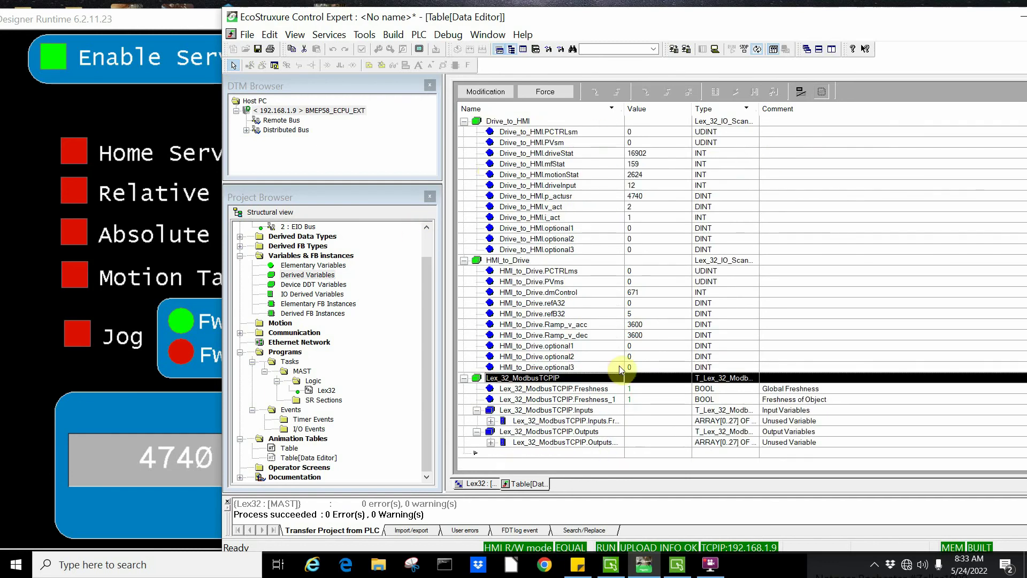
Review how Lex_32_Convert_Out_1 feeds HMI_to_Drive into Lex_32_ModbusTCPIP.Outputs.Free1 in the Lex32 section
left_click(476, 485)
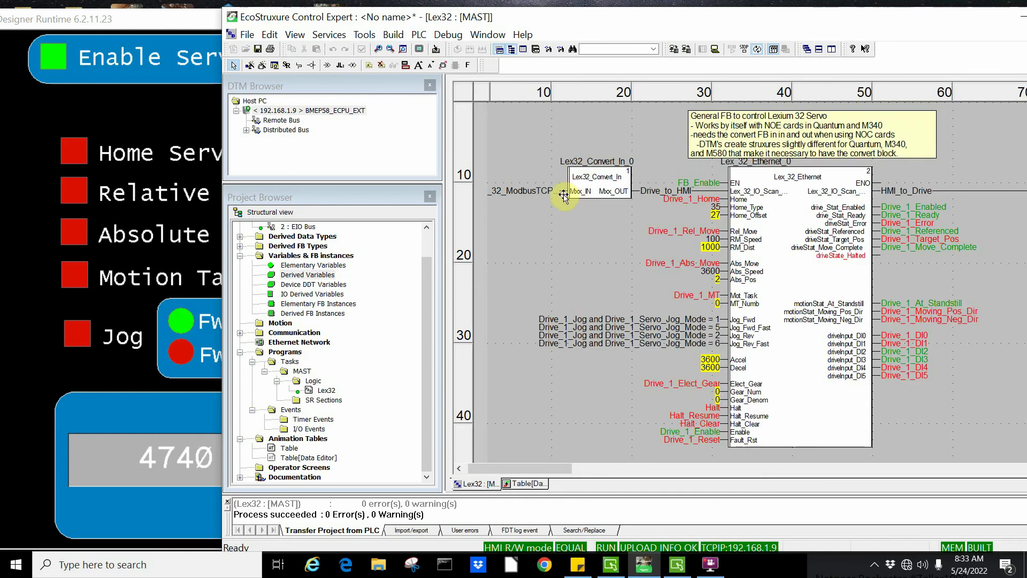
mouse_move(566, 194)
left_click_drag(508, 471, 532, 467)
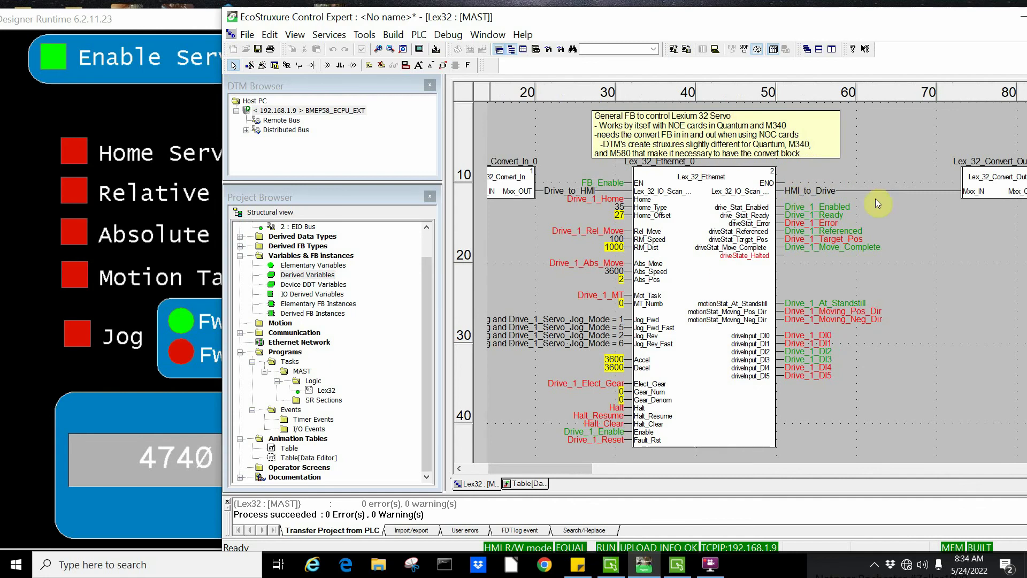
left_click_drag(588, 468, 653, 466)
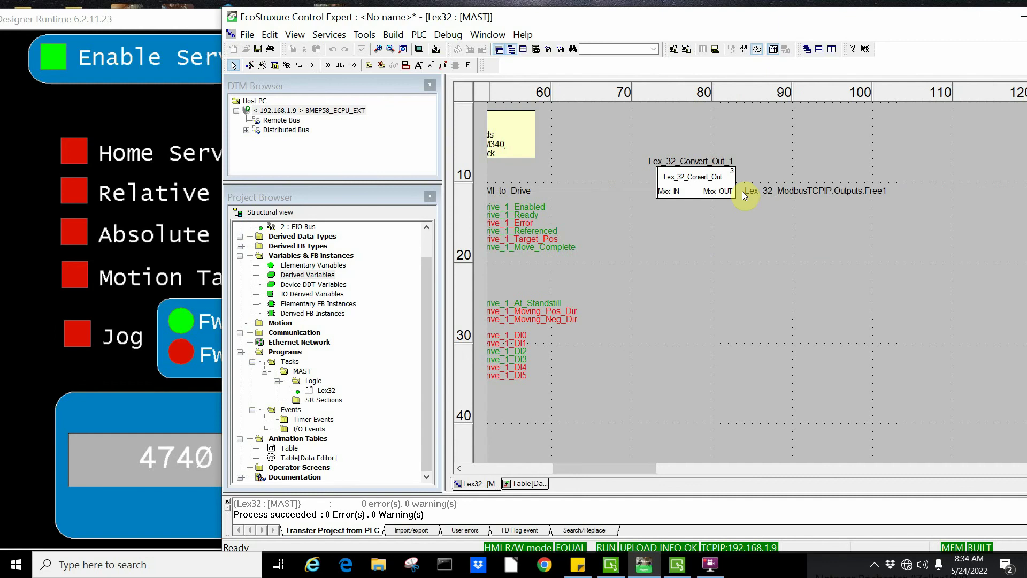
mouse_move(743, 191)
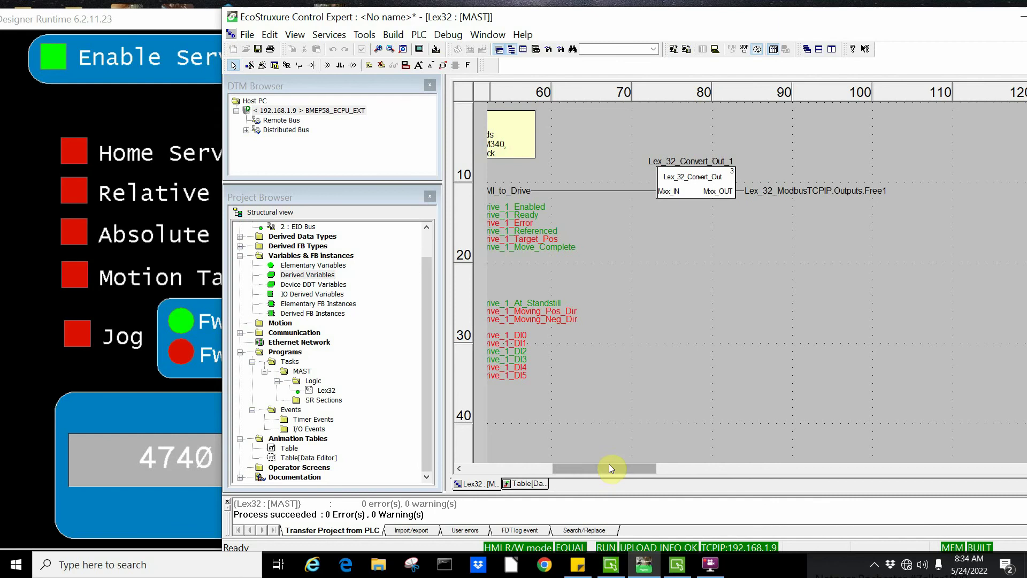
left_click_drag(607, 463, 502, 462)
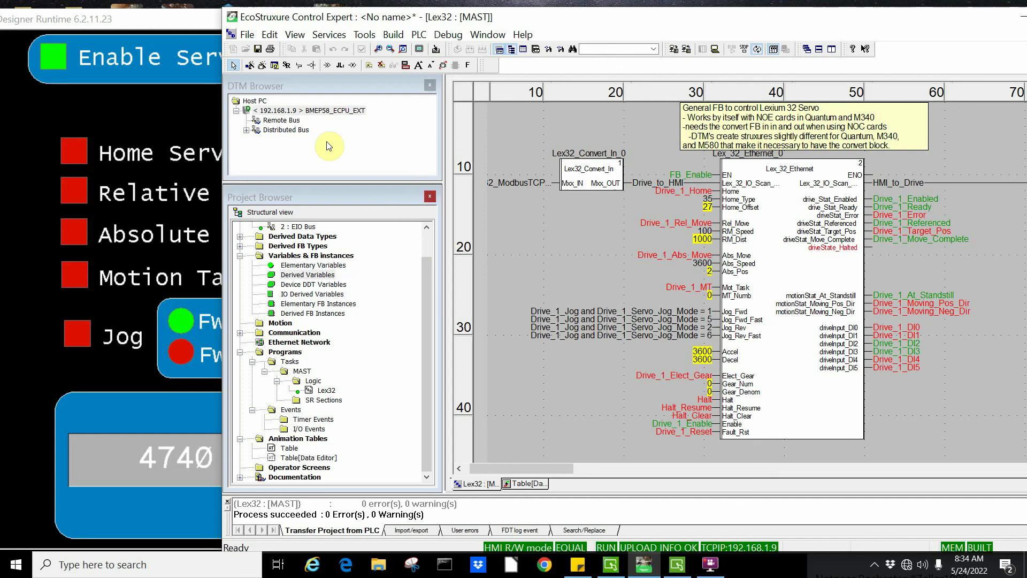
Start adding a new device under the M580 CPU in the DTM Browser
left_click(244, 132)
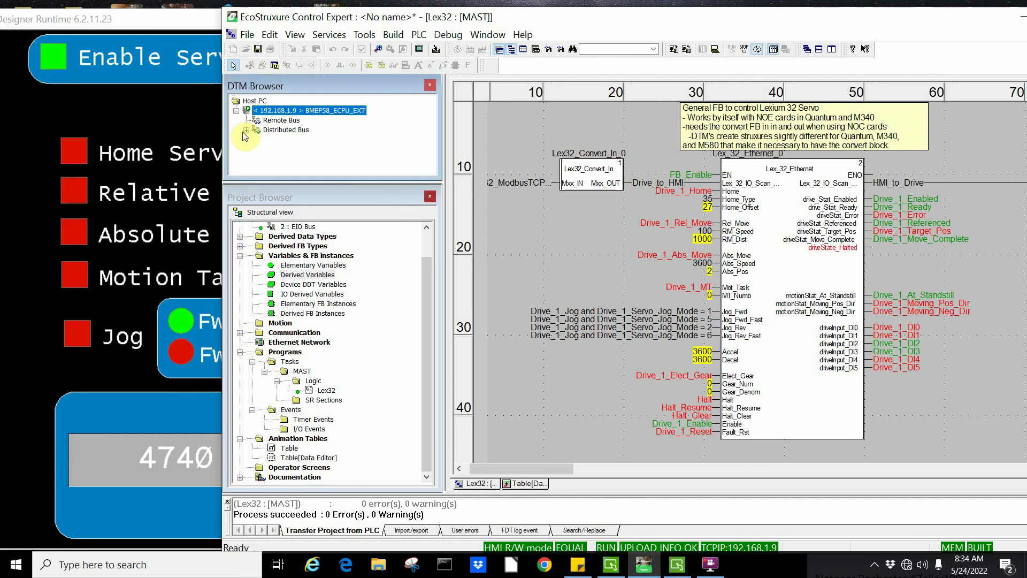
left_click(246, 130)
left_click(272, 130)
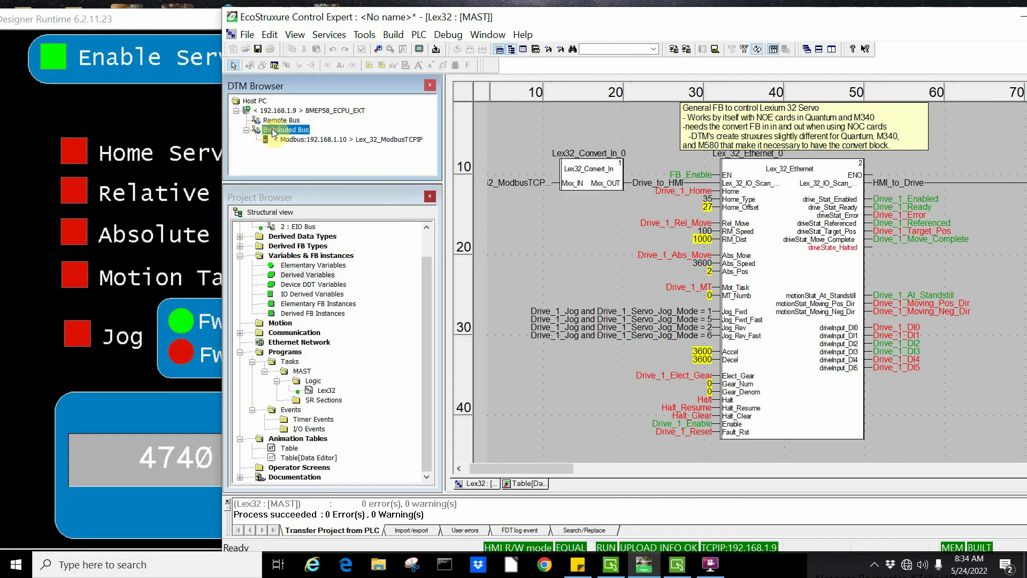
right_click(272, 131)
left_click(271, 110)
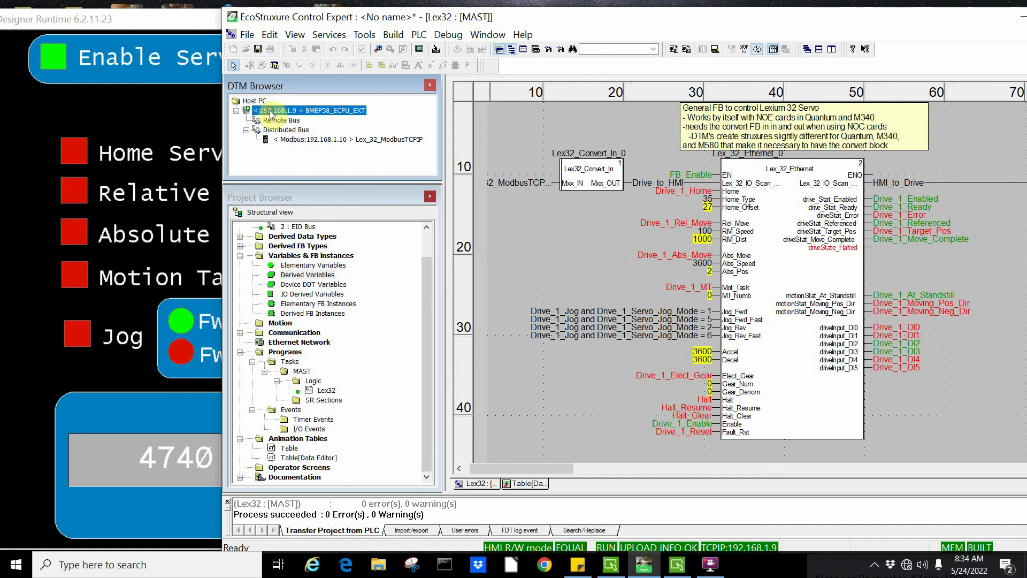
right_click(271, 113)
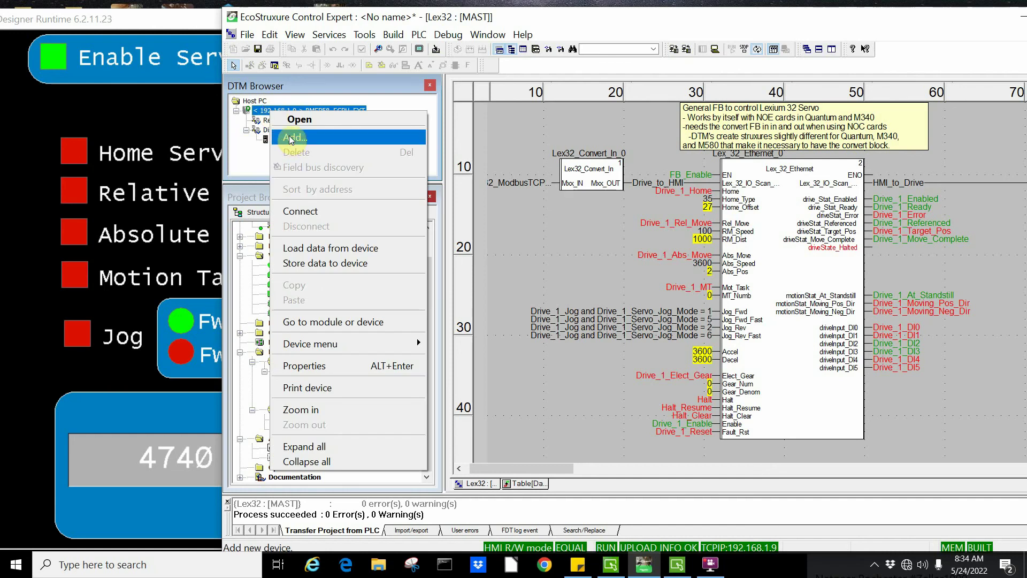
left_click(290, 139)
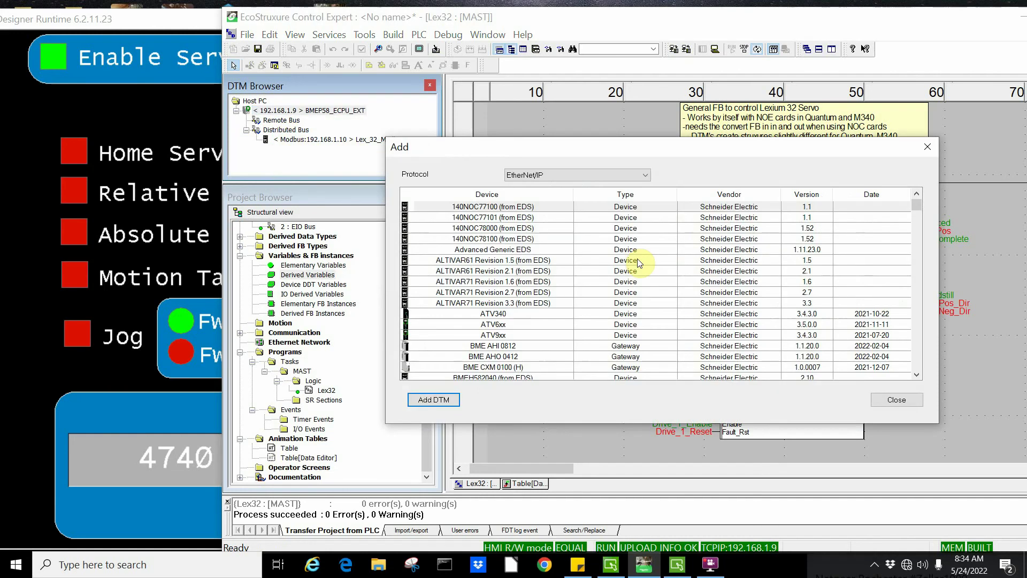
Add a generic Modbus over TCP Modbus Device and name it Lex2
left_click(645, 178)
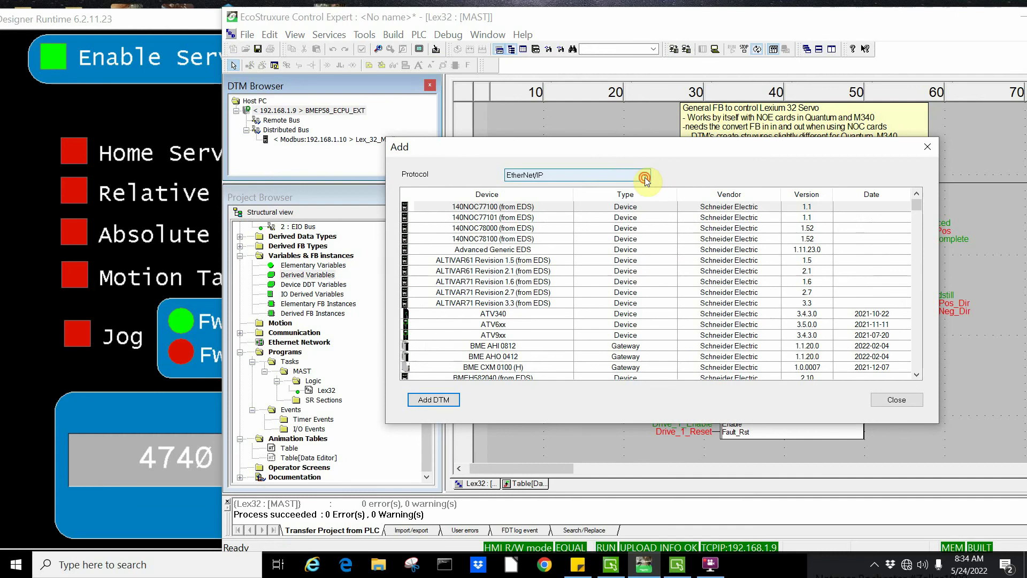
left_click(647, 176)
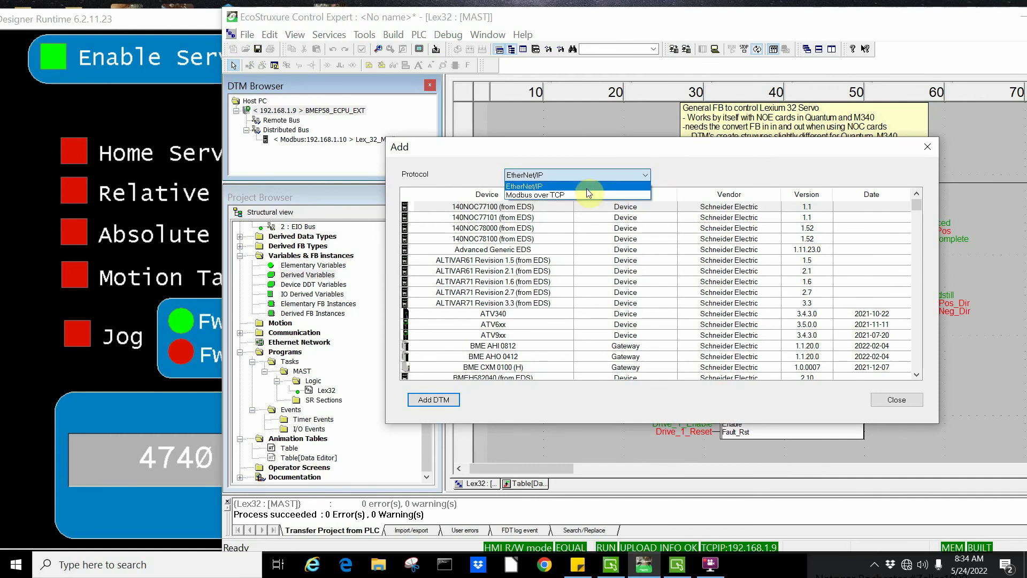
left_click(592, 195)
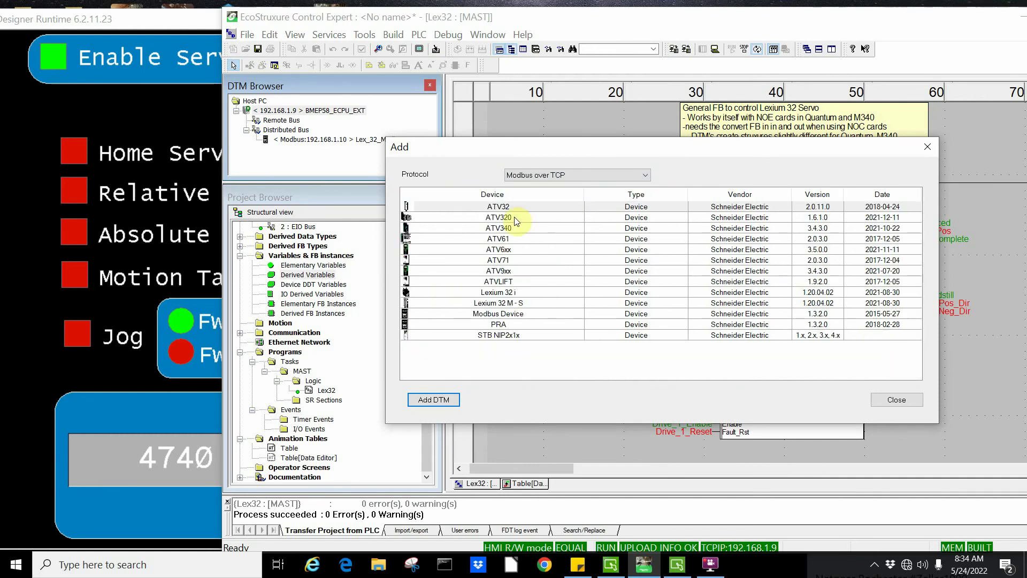
left_click(515, 316)
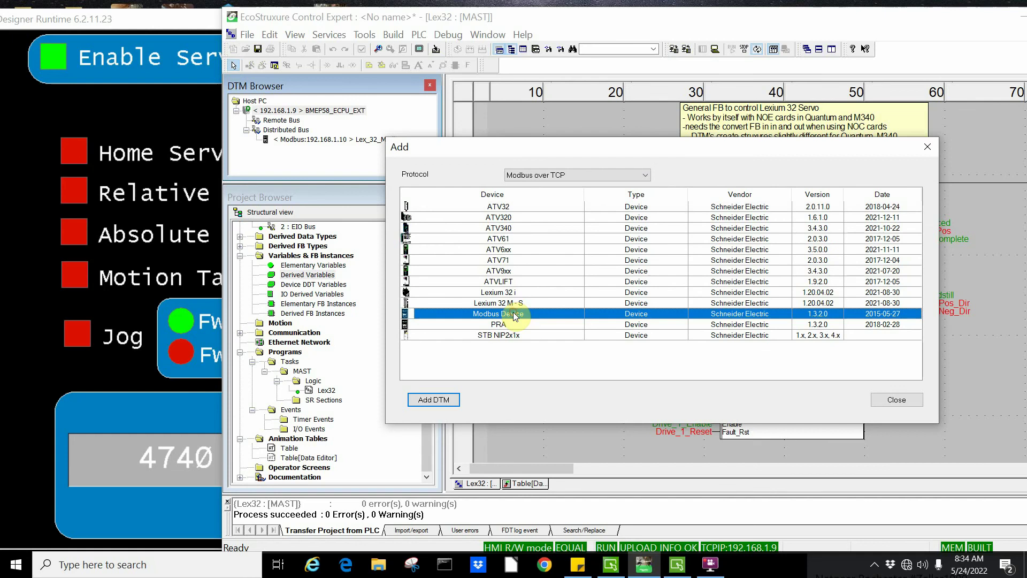
left_click(426, 401)
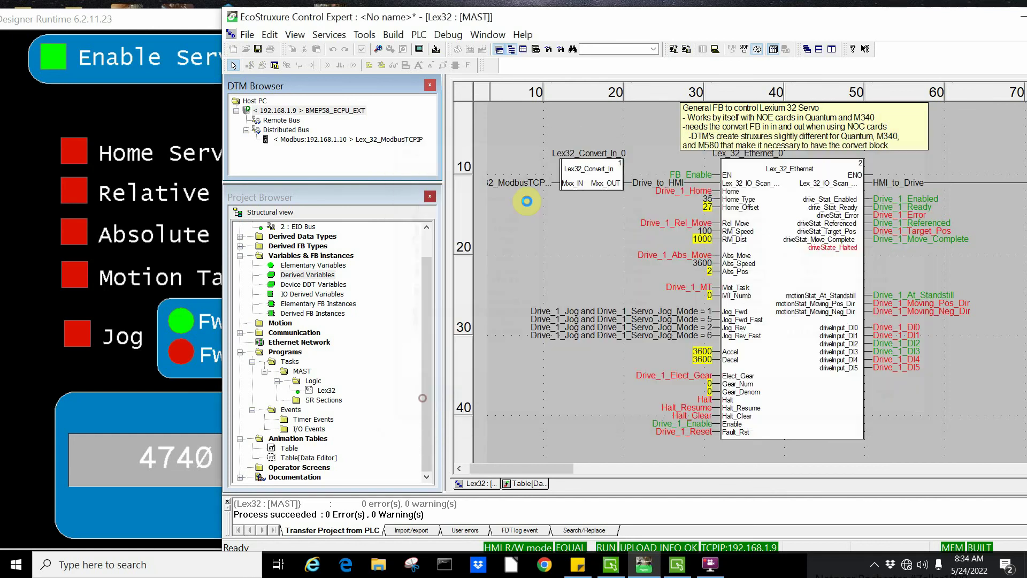
left_click(668, 321)
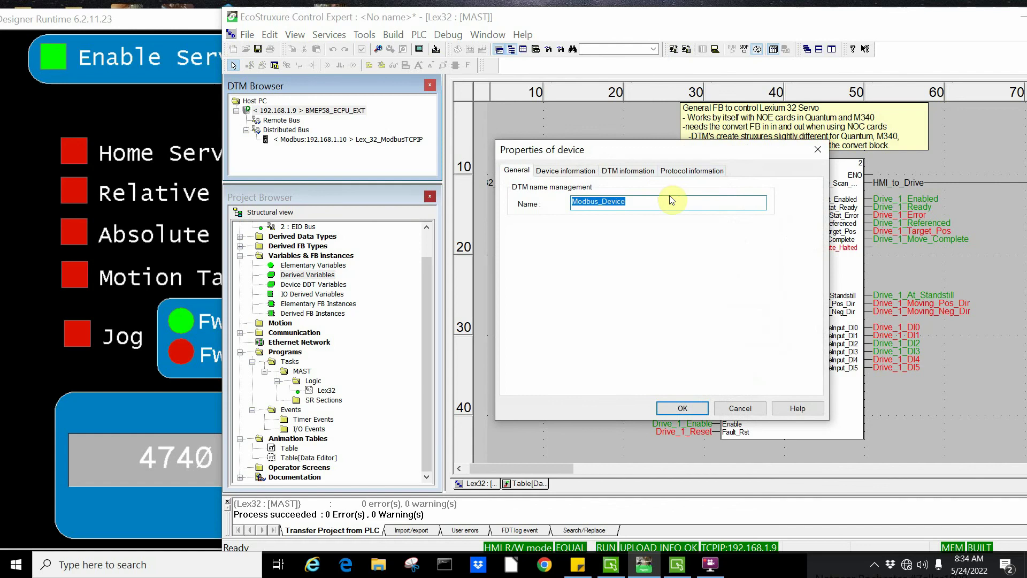
type("Lex2")
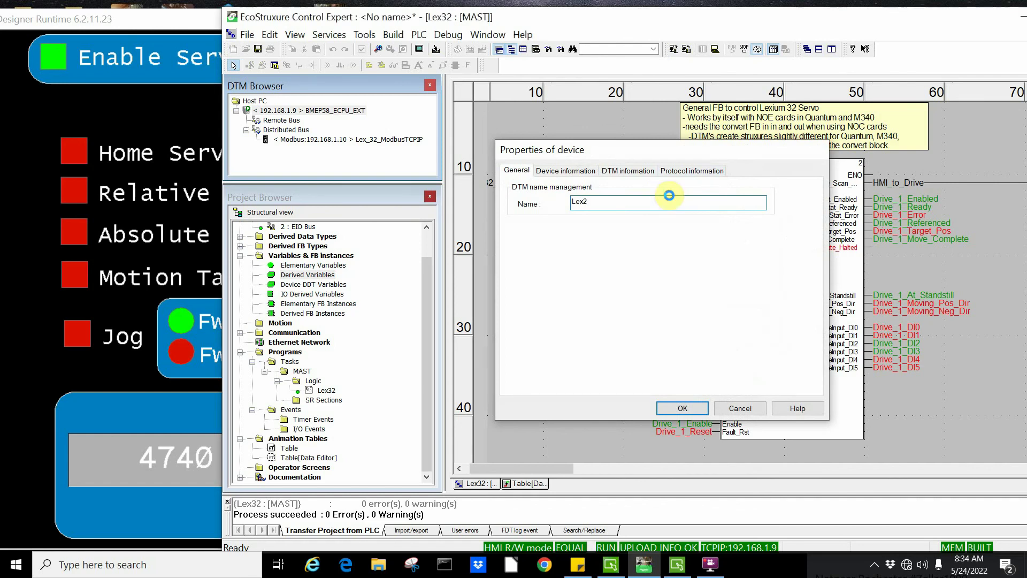
key("Return")
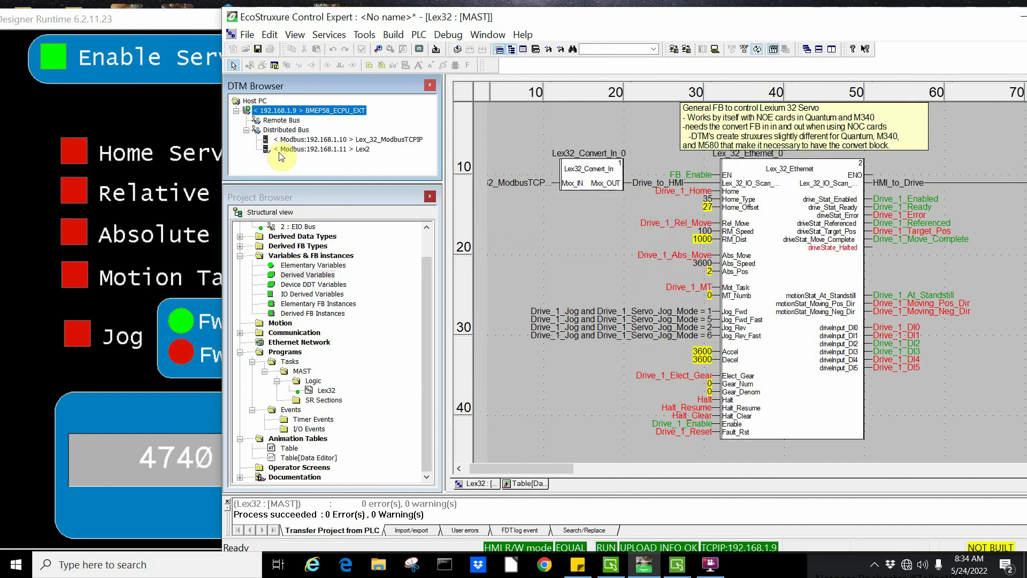
Add a new Modbus request for Lex2 in the CPU communication configuration
double_click(285, 112)
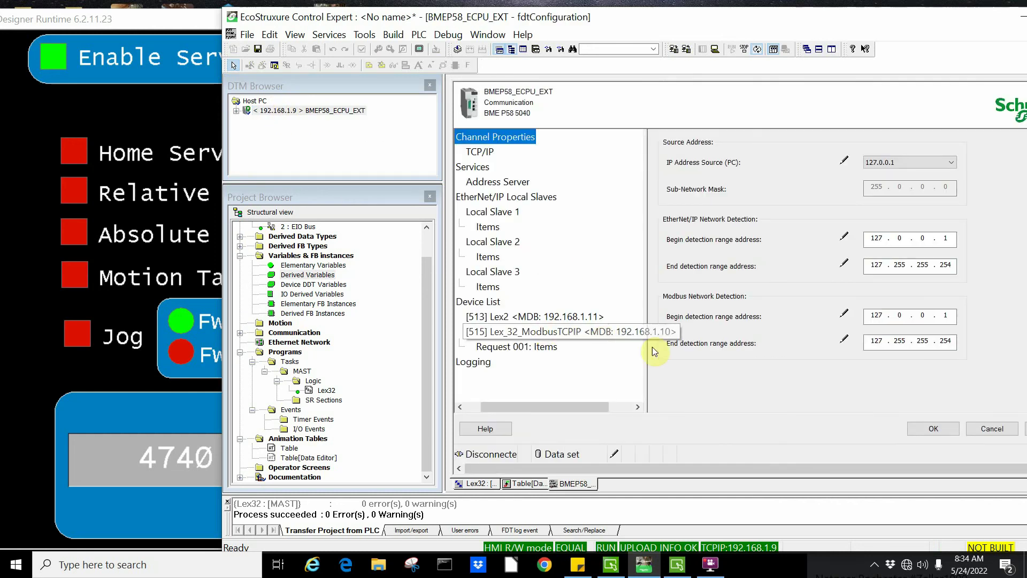
left_click(502, 332)
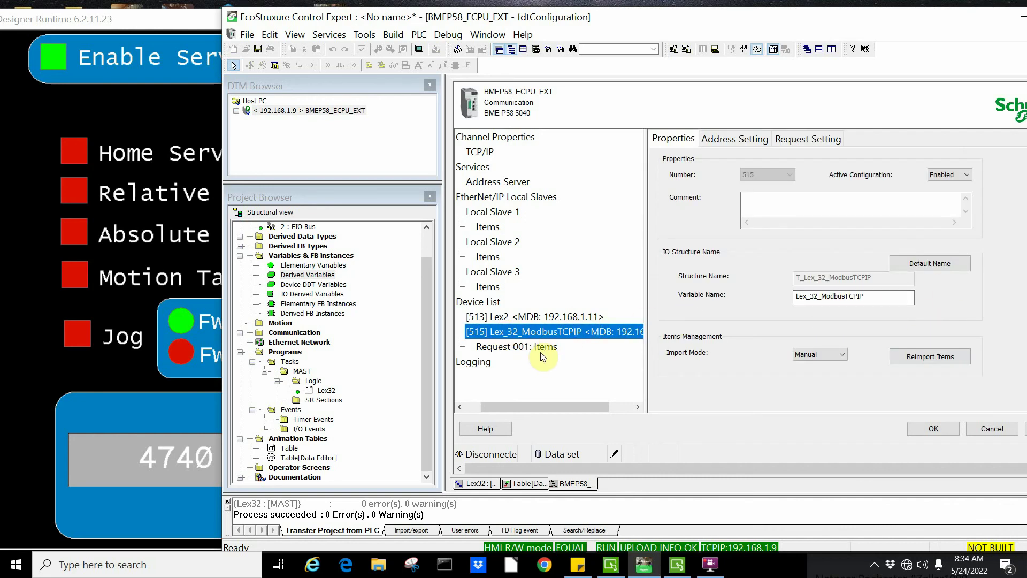
left_click(530, 317)
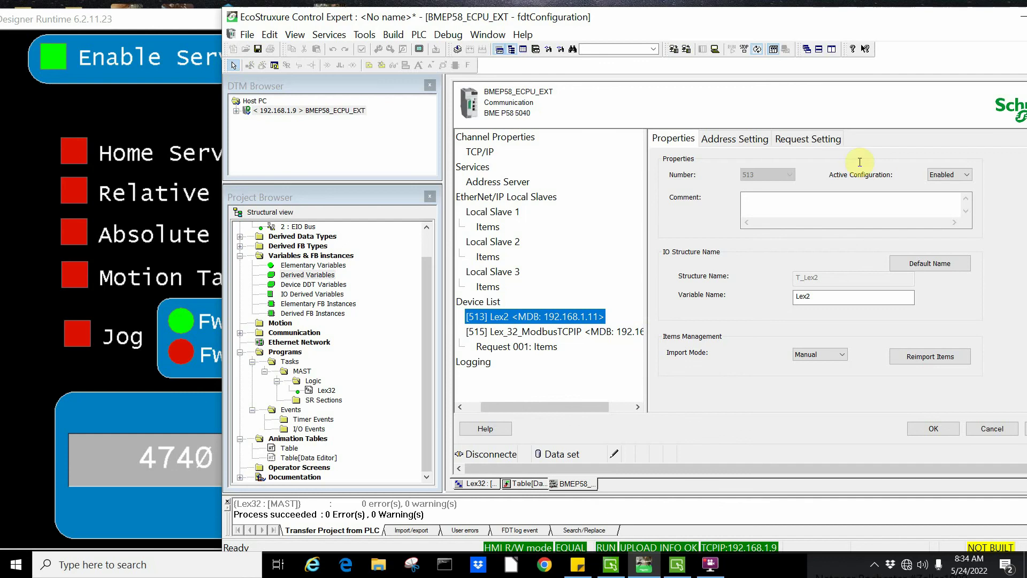
left_click(792, 139)
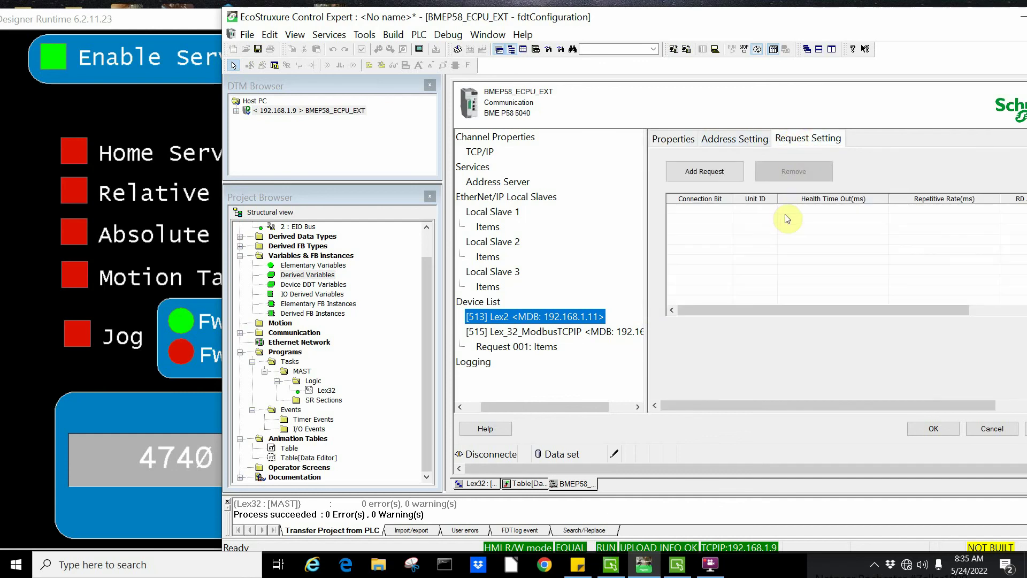
left_click(714, 172)
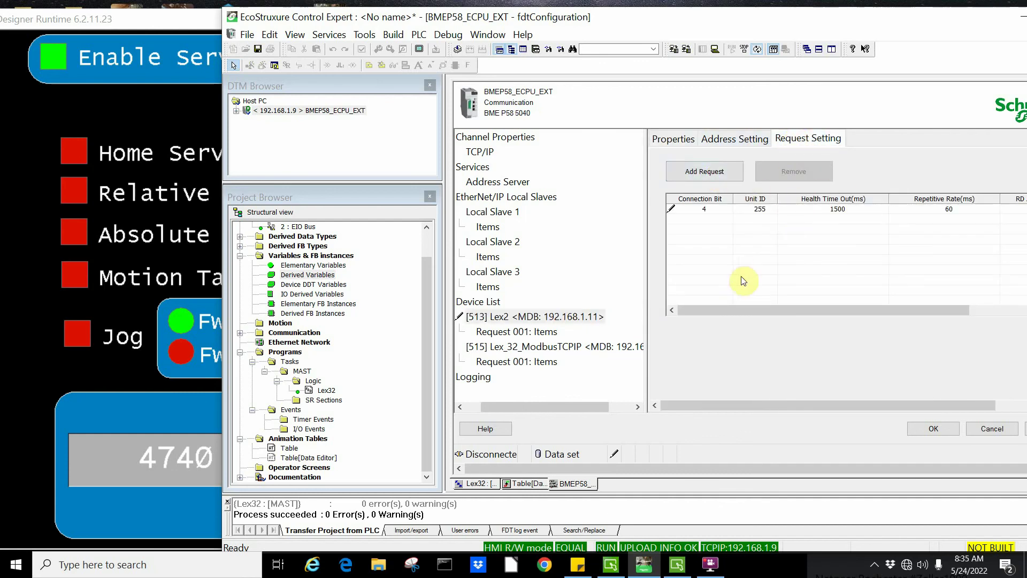
left_click_drag(683, 411, 826, 402)
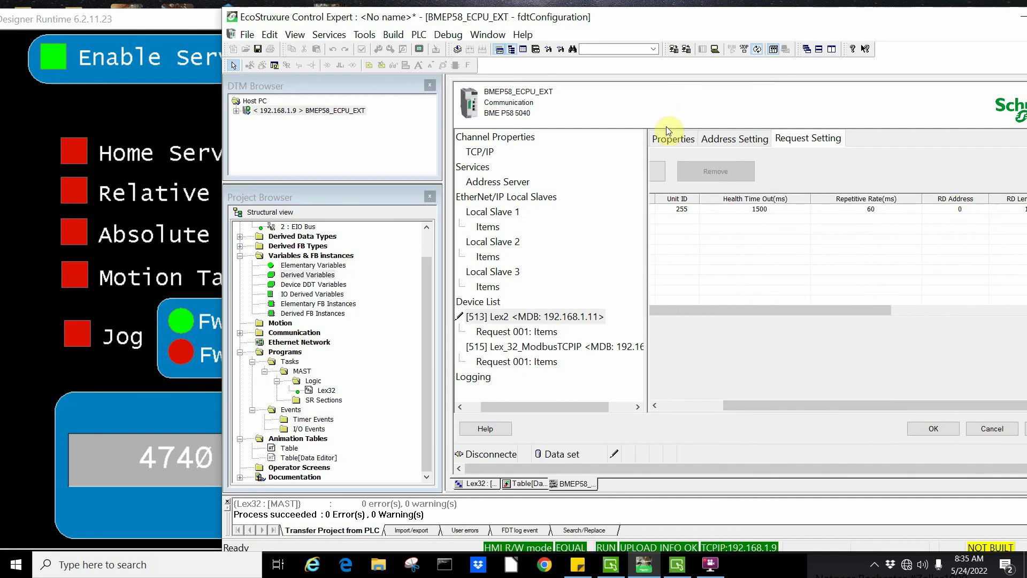
left_click_drag(645, 22, 505, 37)
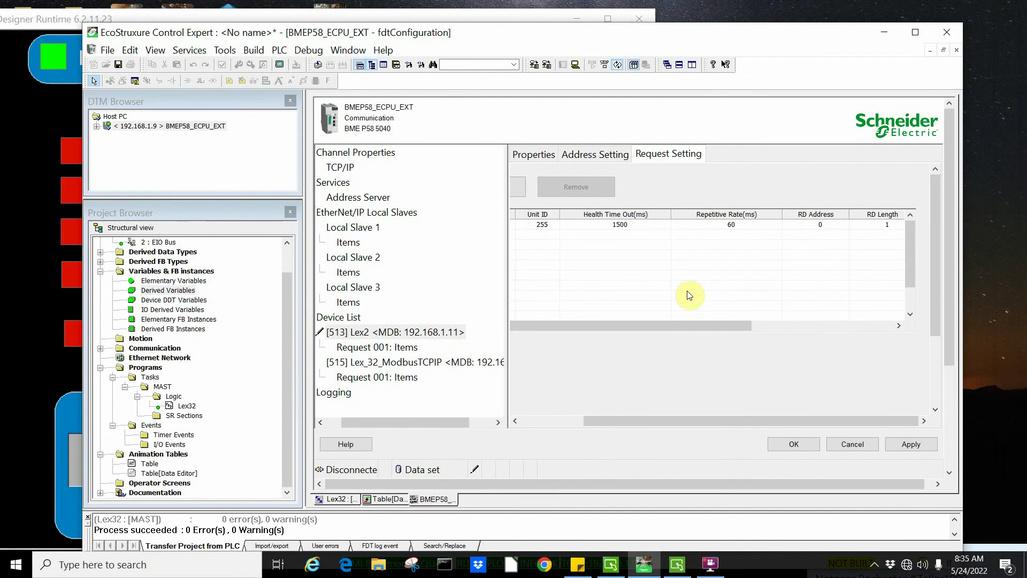
Set the request's RD Length and WR Length to 13 and apply the configuration
left_click(874, 226)
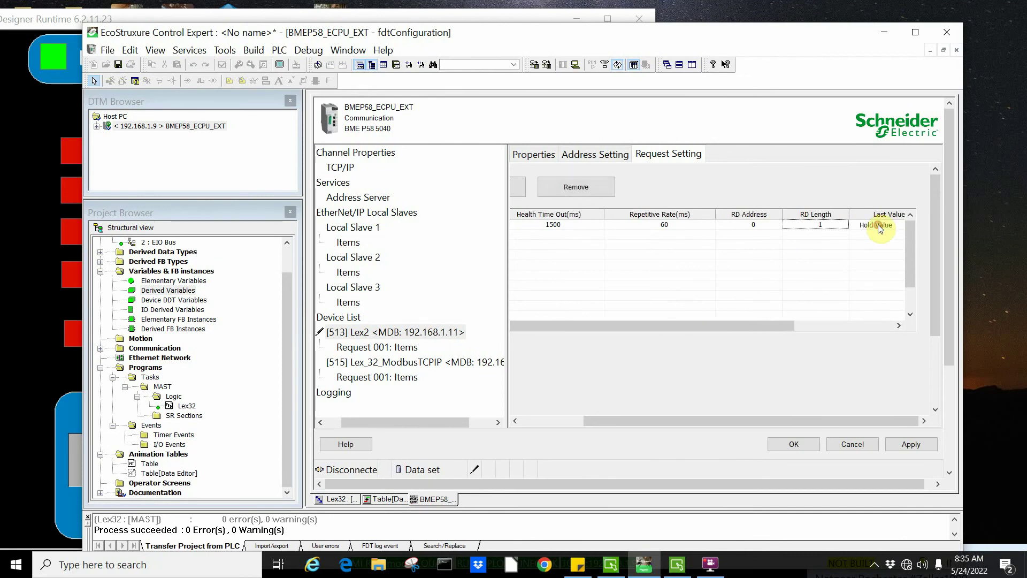
left_click(829, 226)
left_click(822, 226)
type("3")
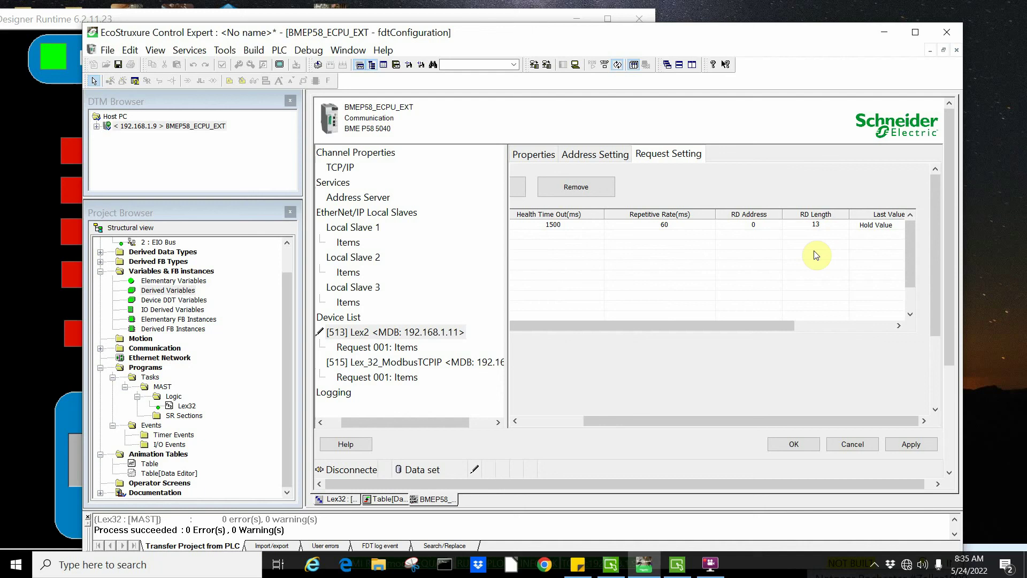
left_click_drag(785, 321, 893, 320)
left_click(889, 225)
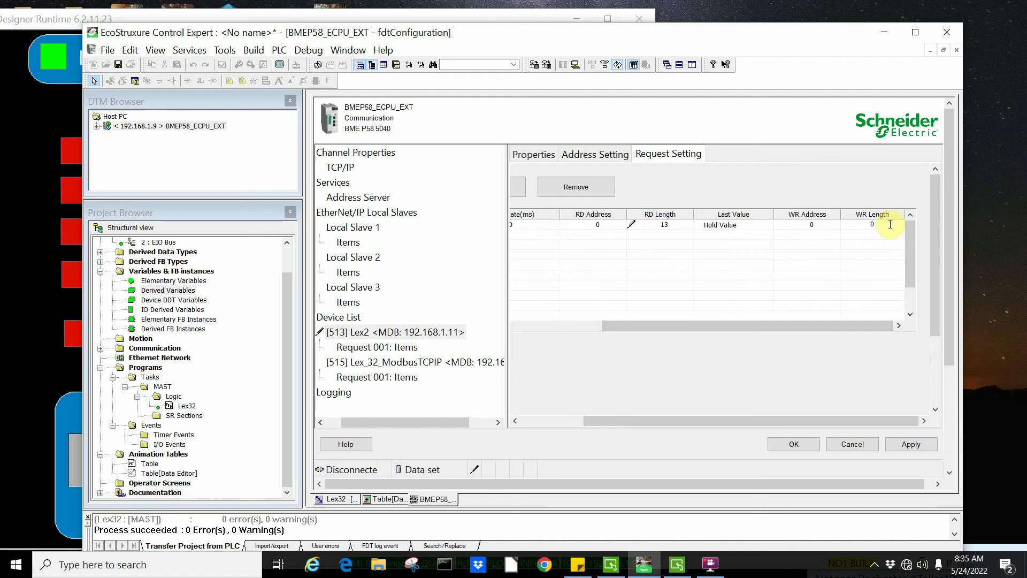
type("13")
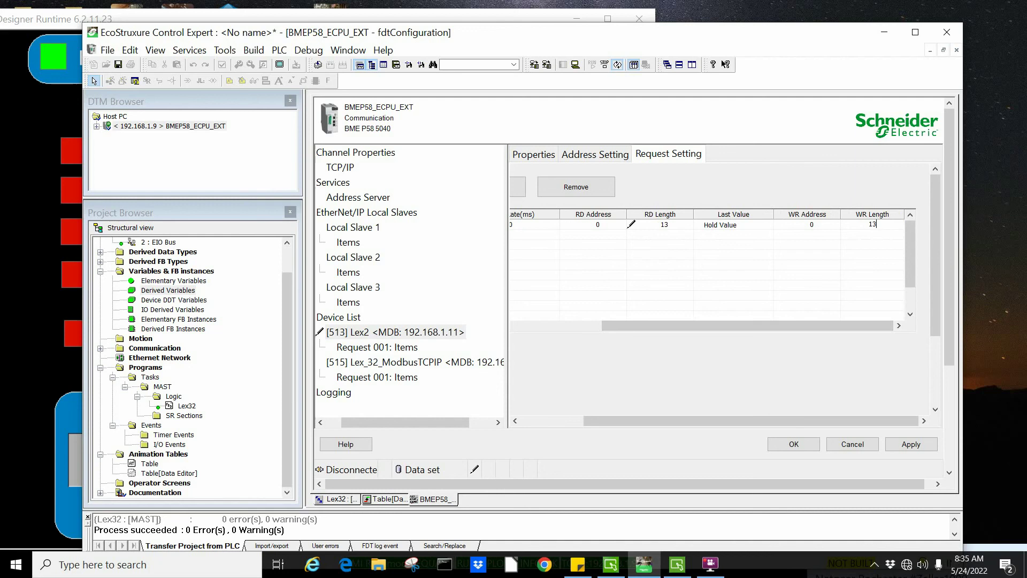
left_click(749, 215)
left_click(786, 271)
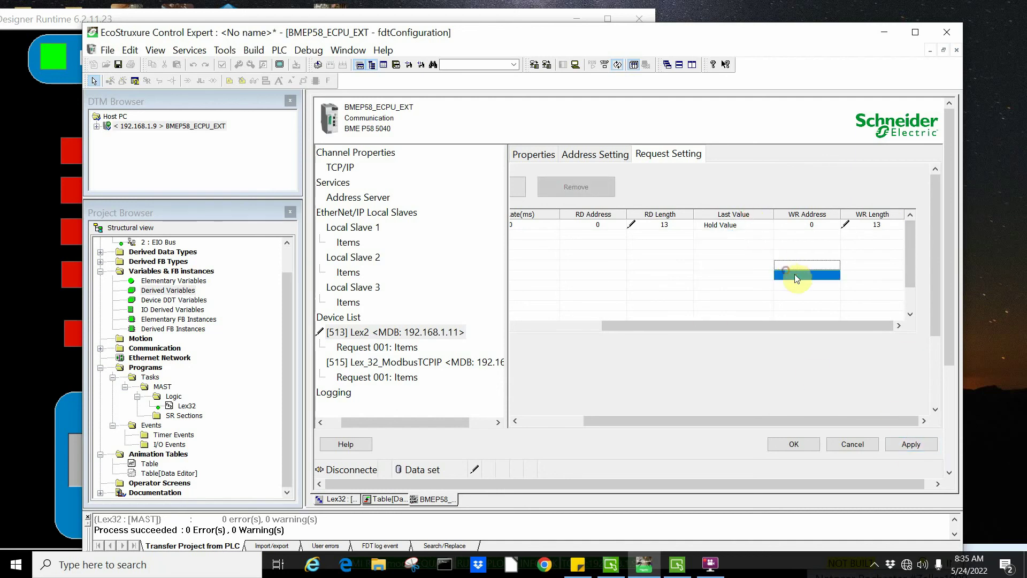
left_click(899, 447)
left_click(799, 440)
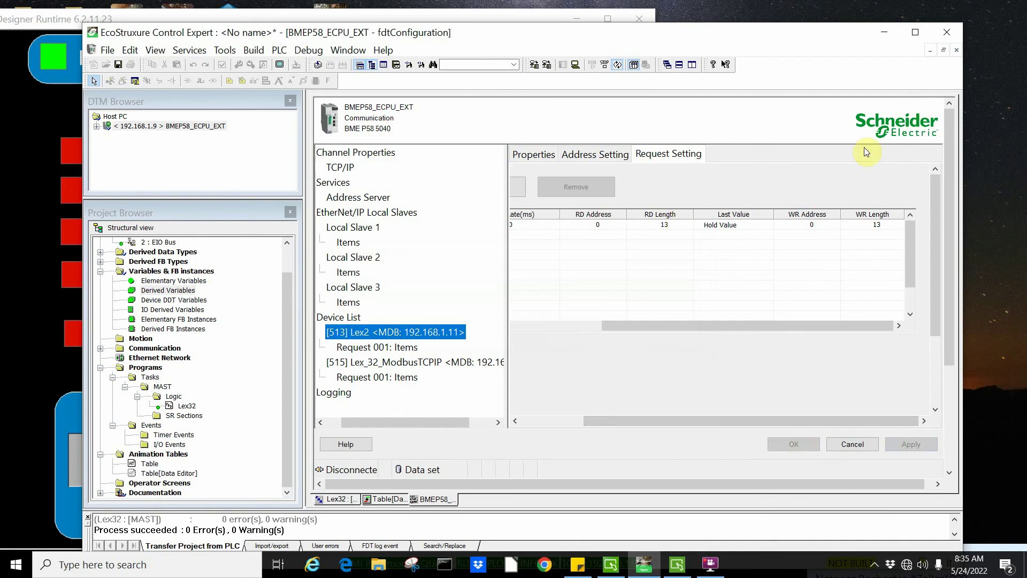
Close the CPU configuration, disconnect from the PLC, and build changes with 0 errors
left_click(958, 50)
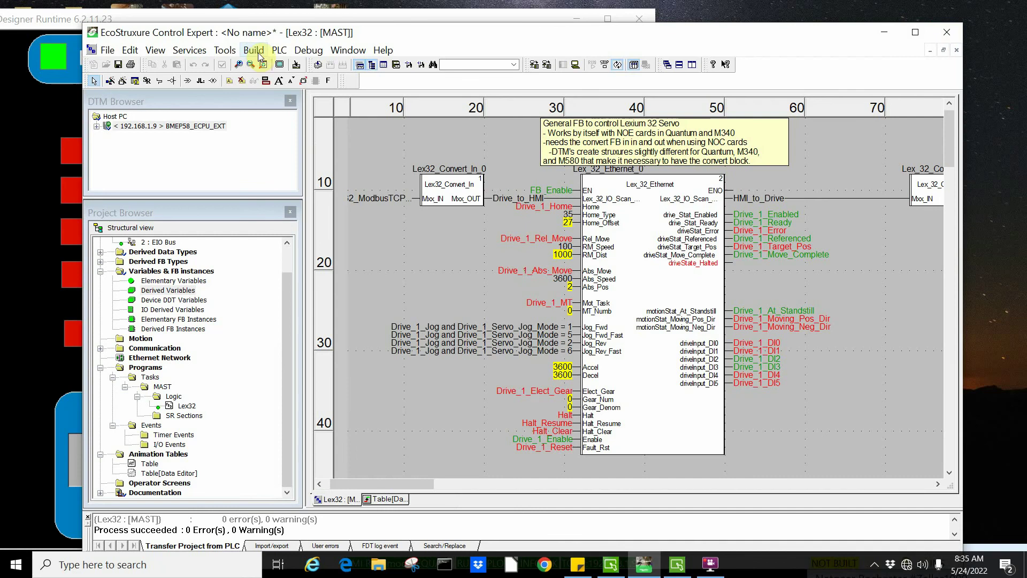
left_click(255, 52)
mouse_move(287, 46)
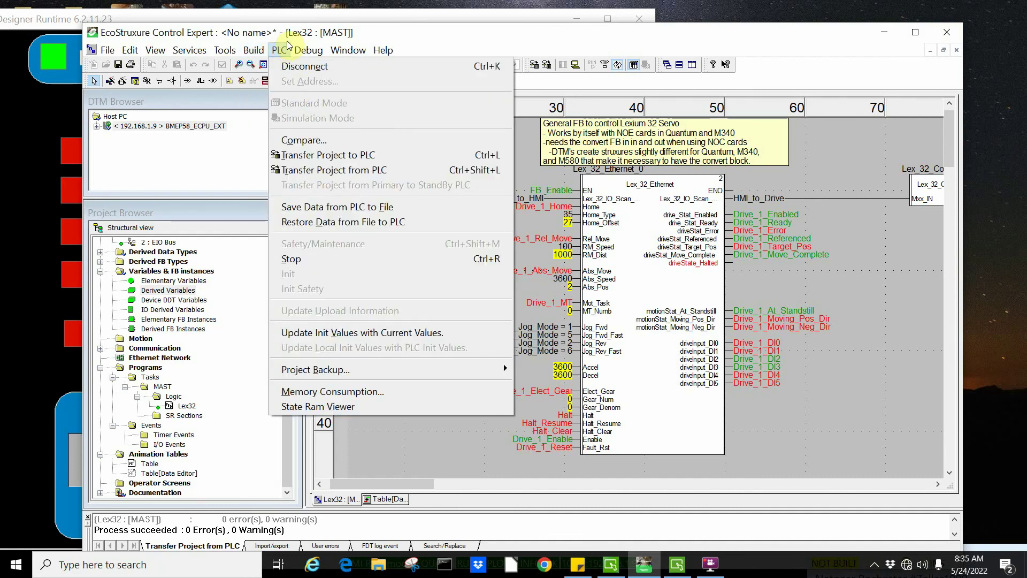
left_click(282, 66)
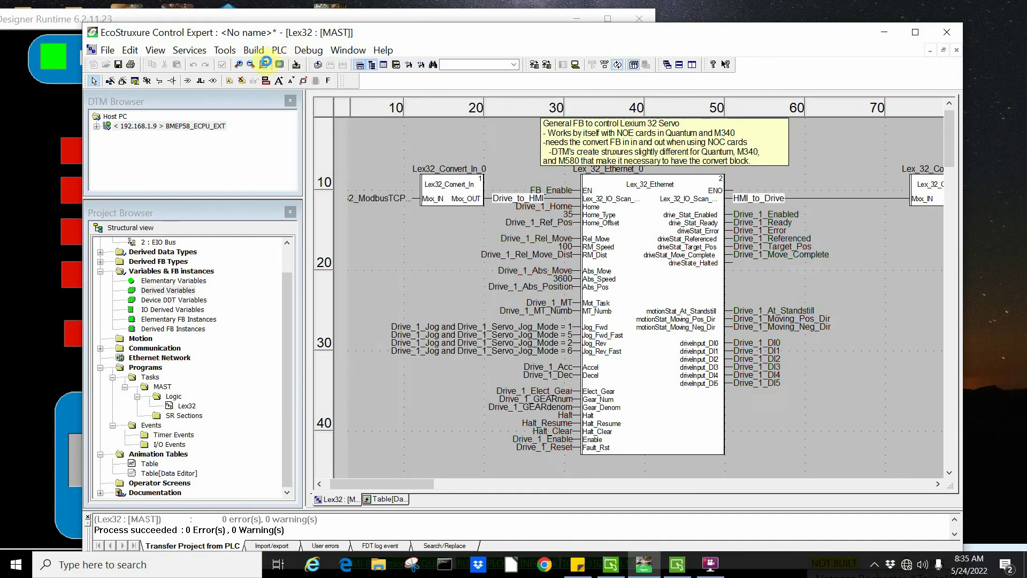
left_click(254, 50)
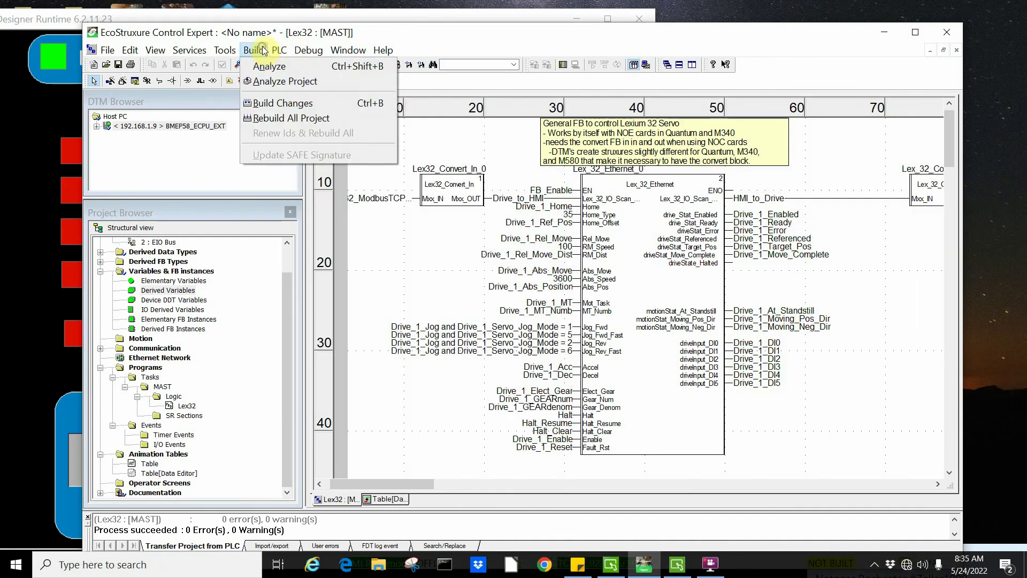
left_click(279, 105)
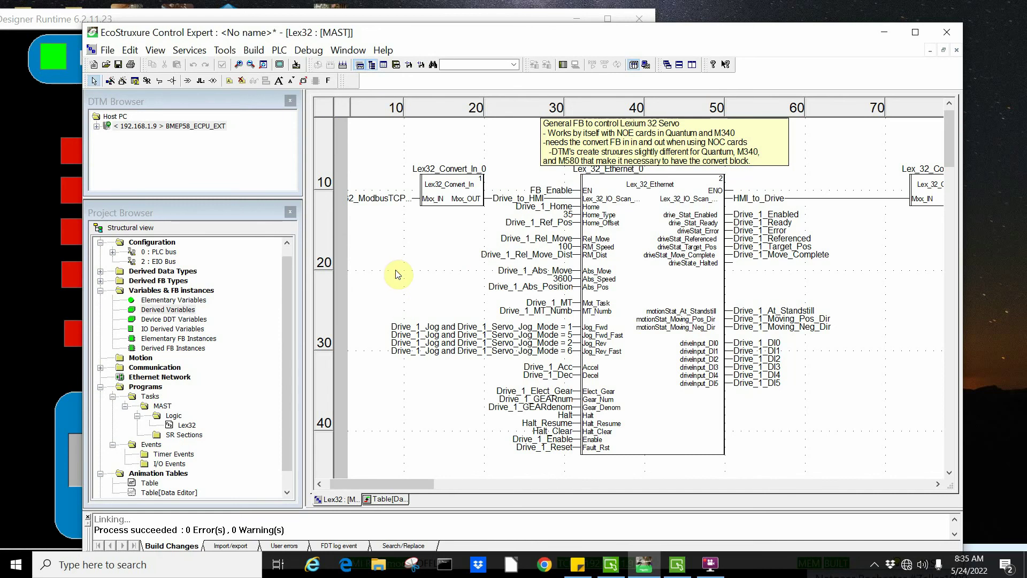
Paste the Lex32 comment, convert blocks and Lex_32_Ethernet block beneath the original, accepting the modification
scroll(395, 270, "down", 2)
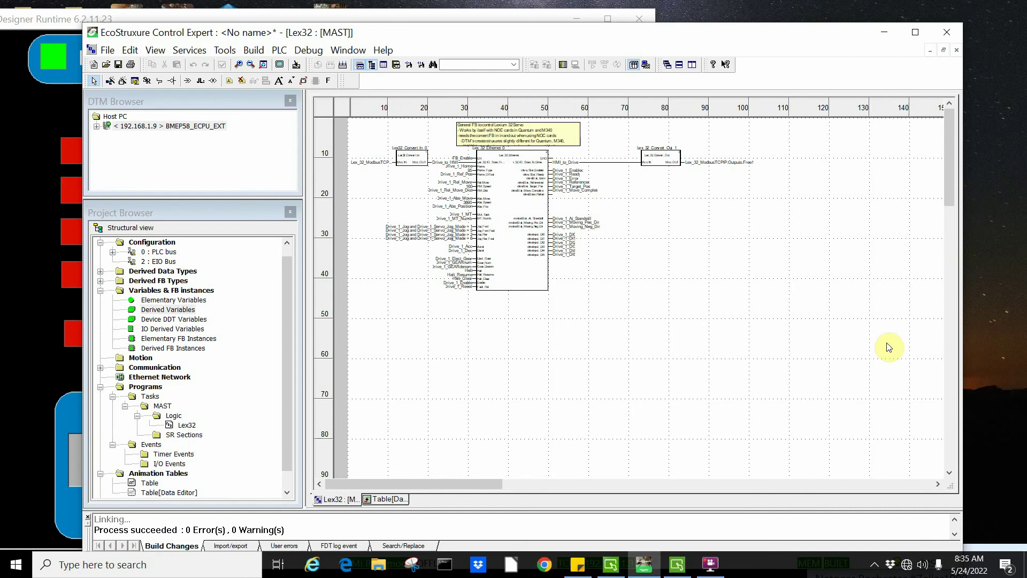
left_click_drag(867, 369, 334, 107)
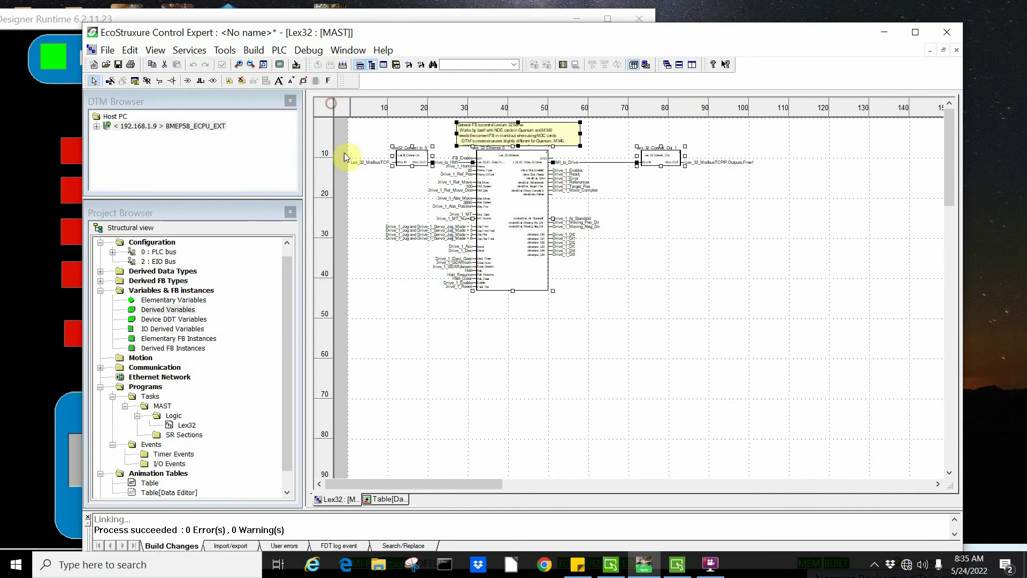
left_click(492, 359)
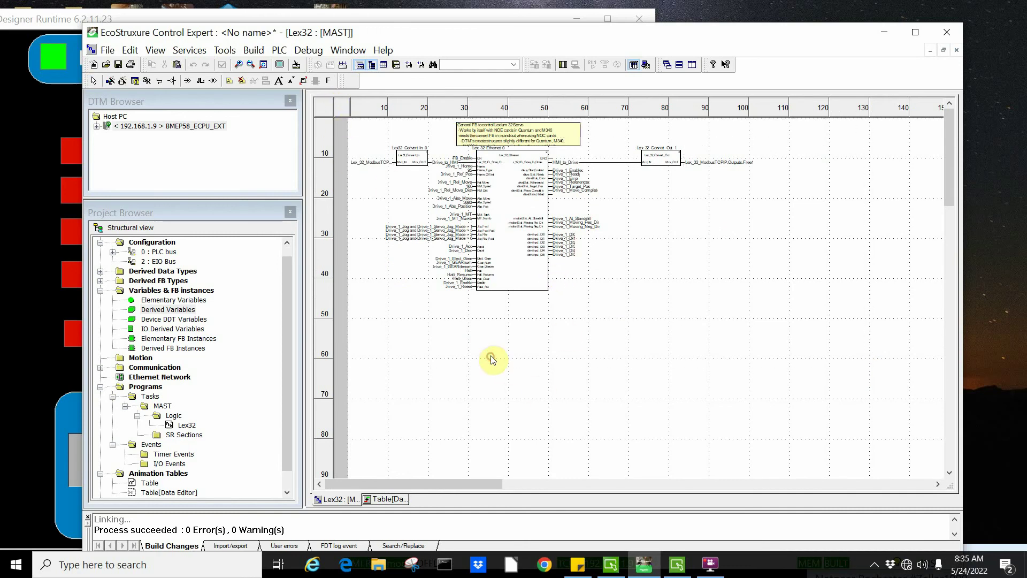
key("ctrl+v")
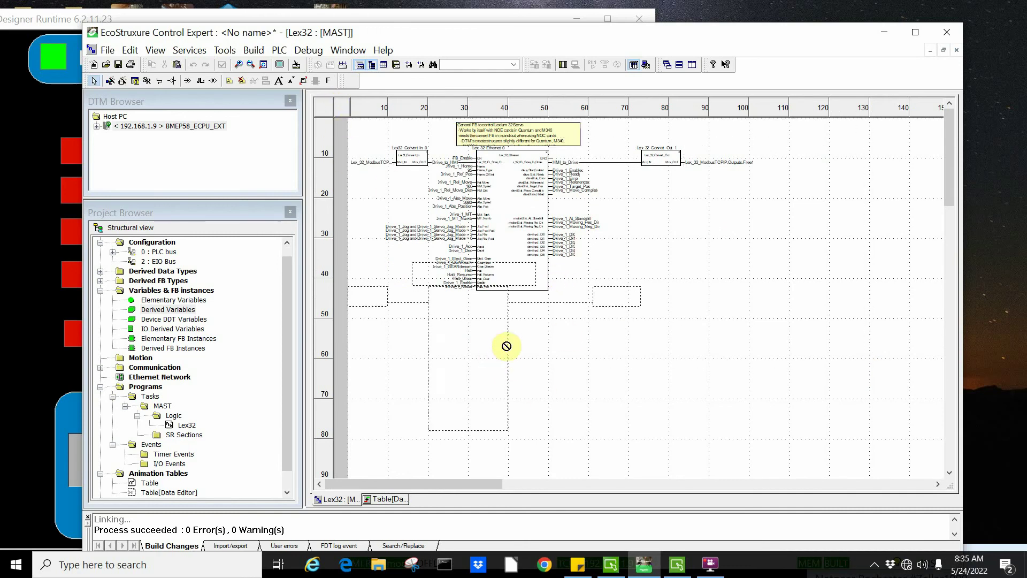
left_click(583, 396)
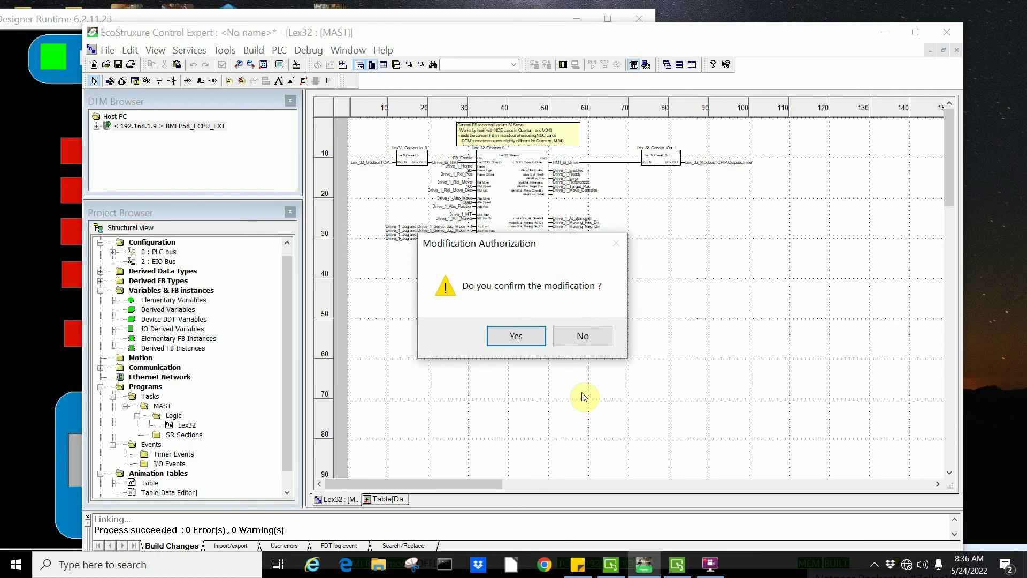
left_click(526, 341)
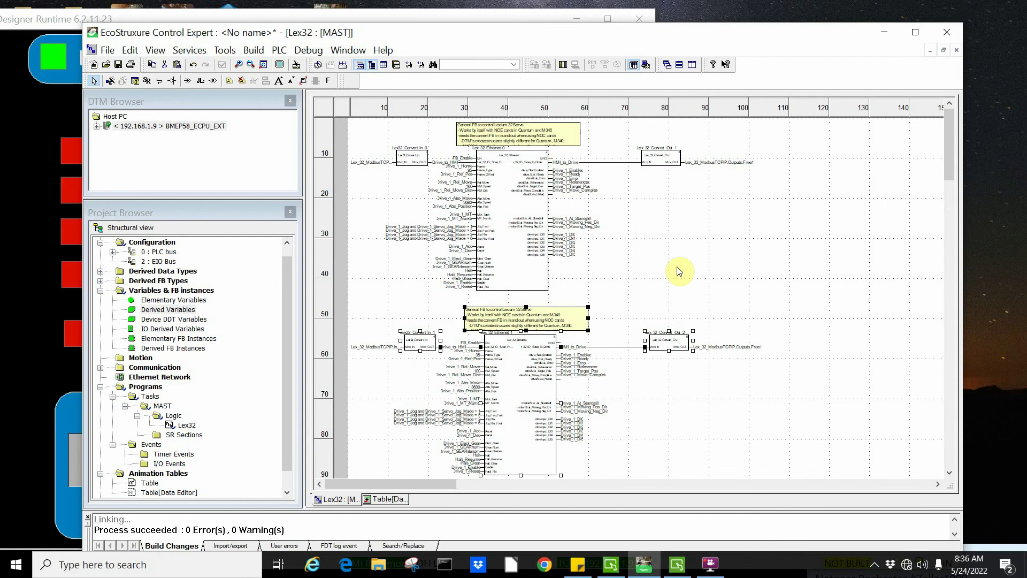
scroll(676, 271, "up", 3)
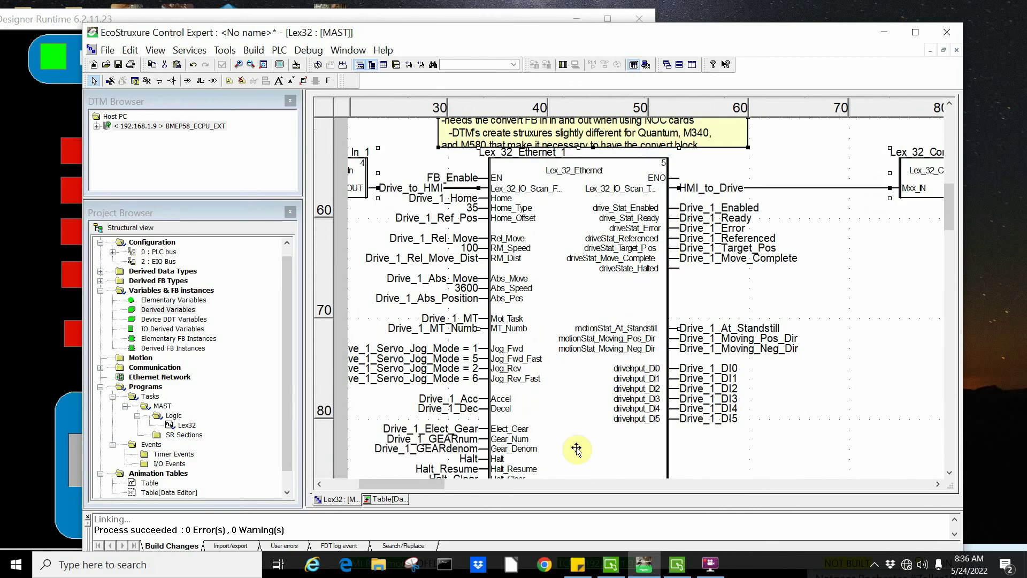
scroll(574, 458, "down", 1)
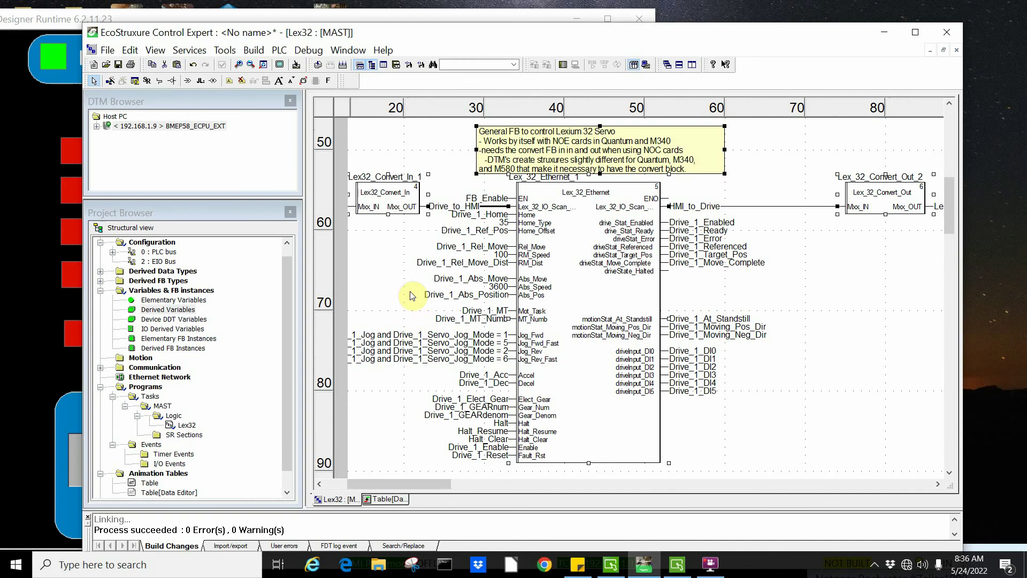
Replace the copied Lex32_Convert_In_1 block's Lex_32_ModbusTCPIP input with Lex2.Inputs.Free0 on Mxx_IN
left_click_drag(406, 483, 348, 483)
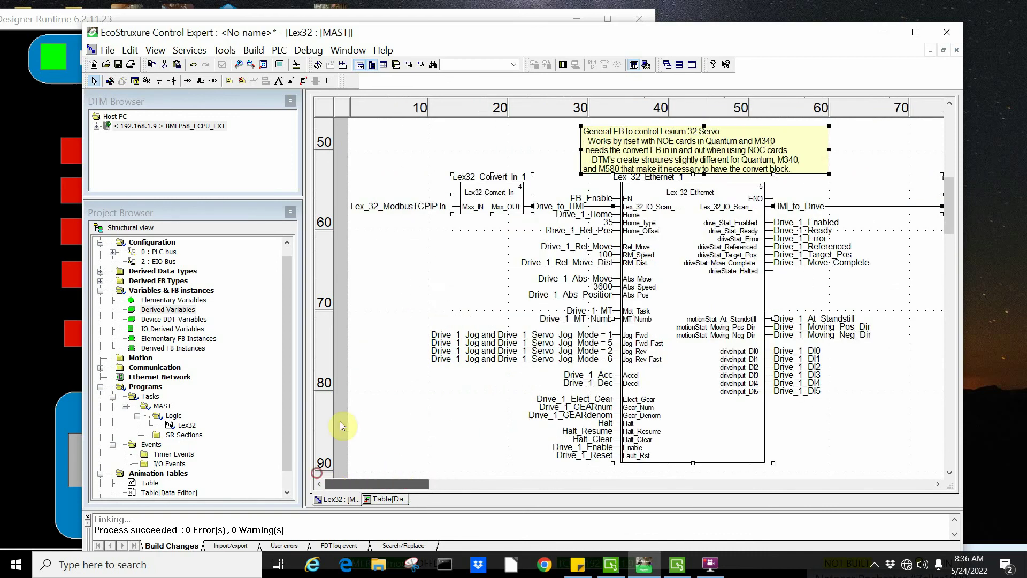
left_click(377, 208)
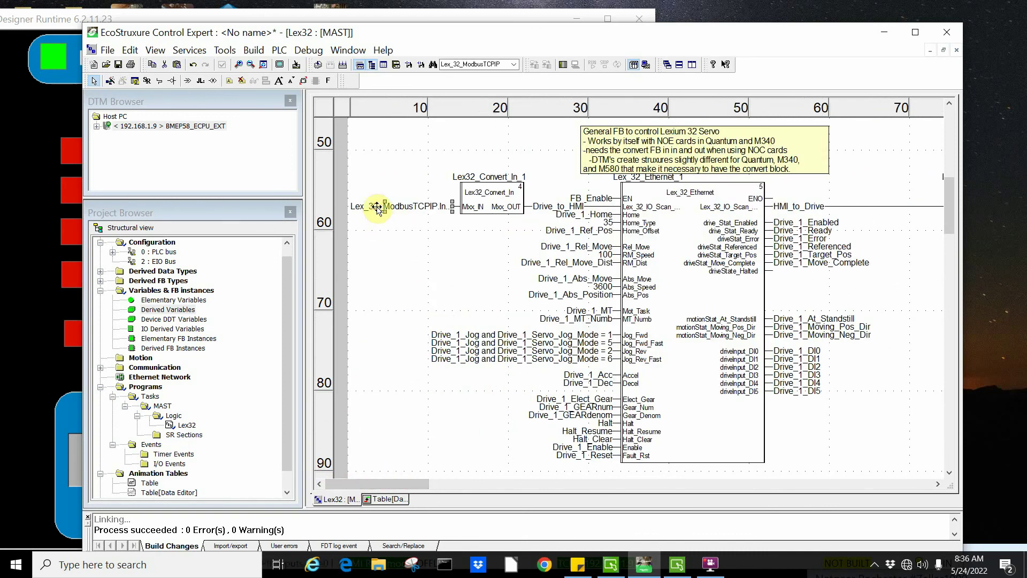
key("Delete")
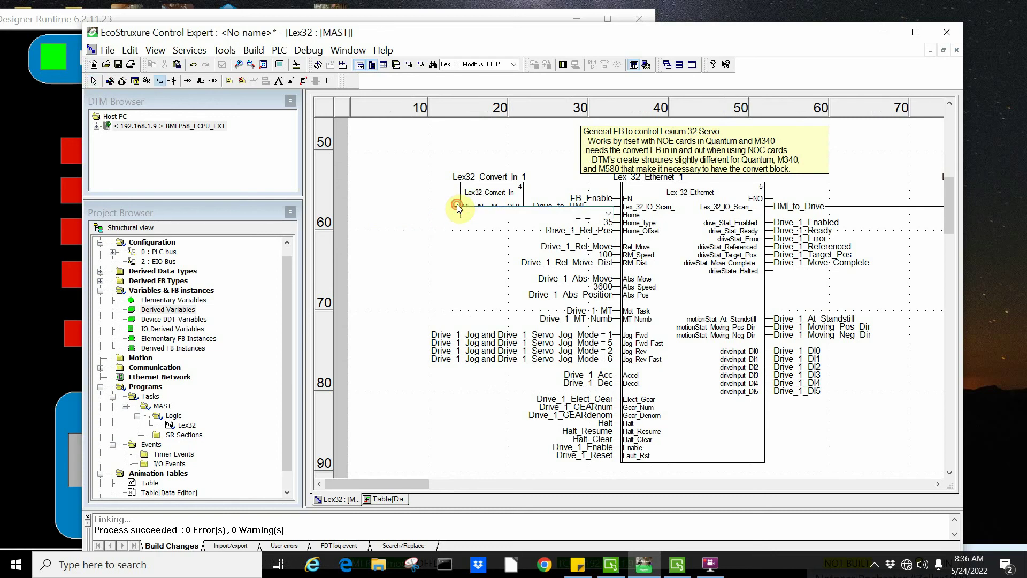
double_click(459, 209)
left_click(619, 213)
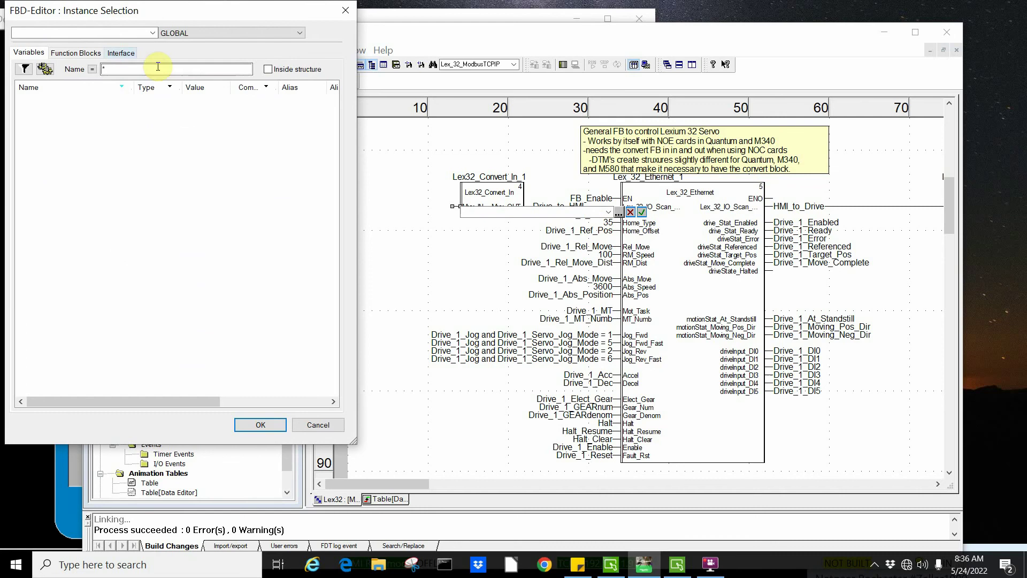
left_click(268, 69)
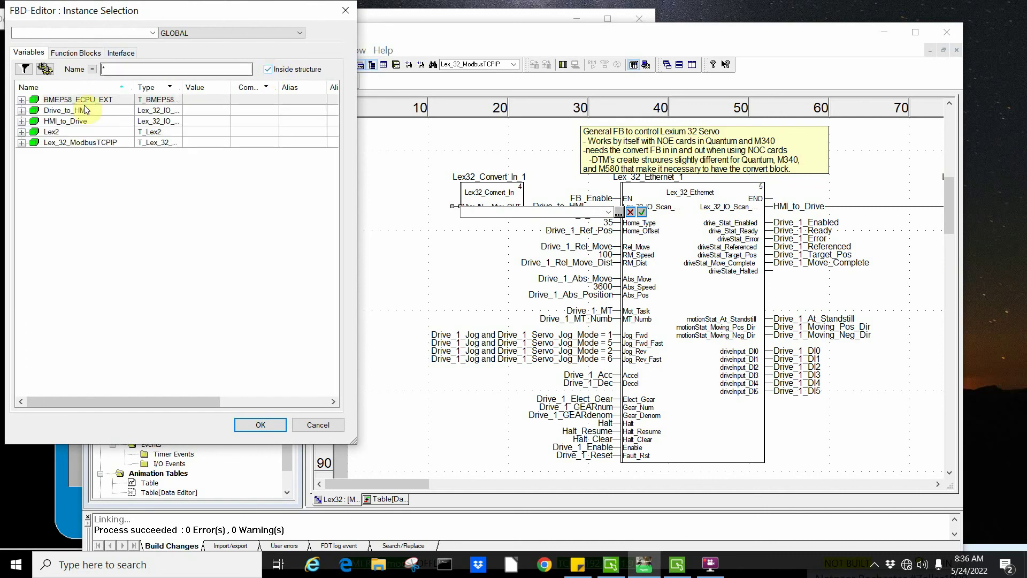
left_click(22, 132)
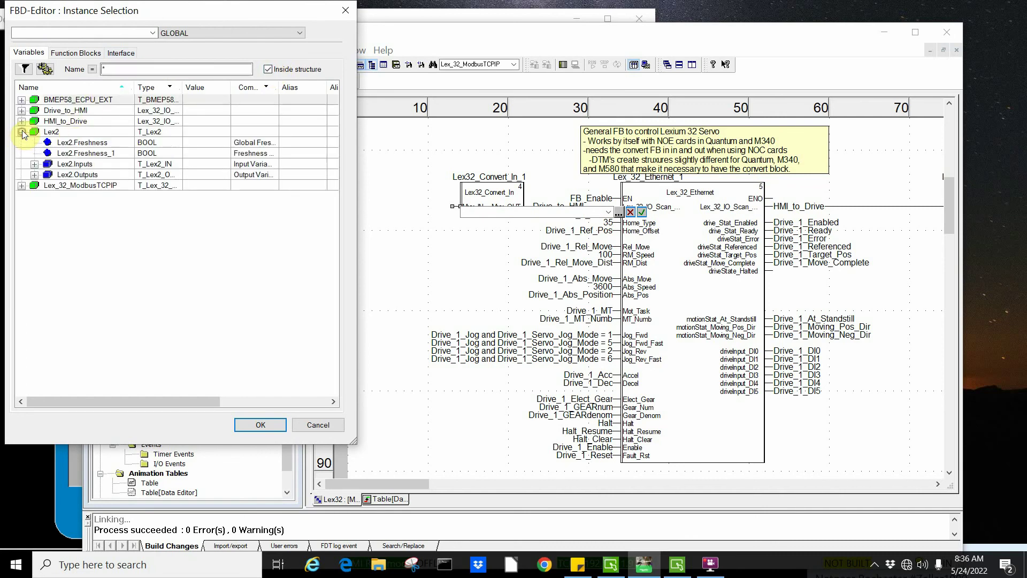
left_click(34, 164)
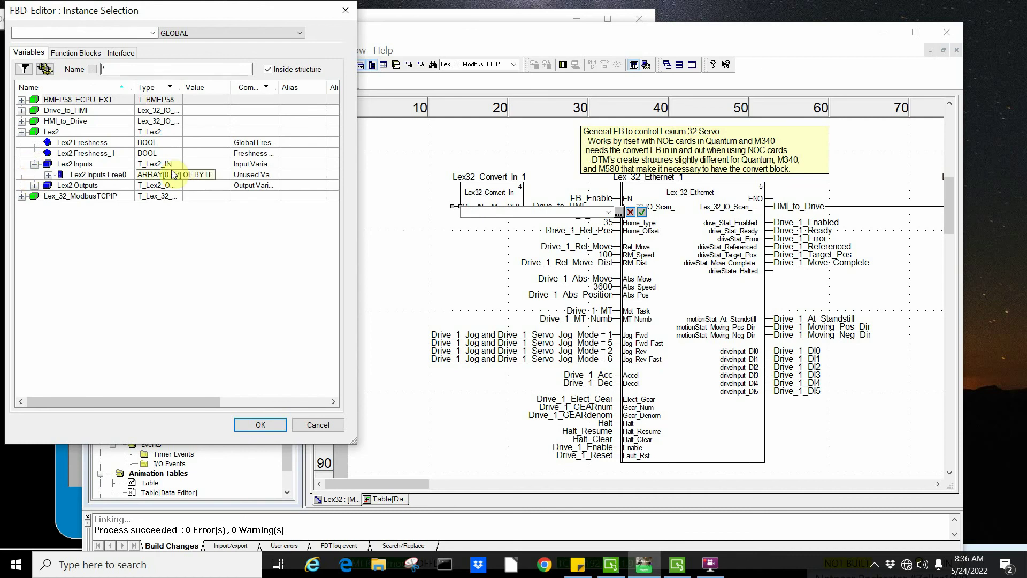
double_click(101, 177)
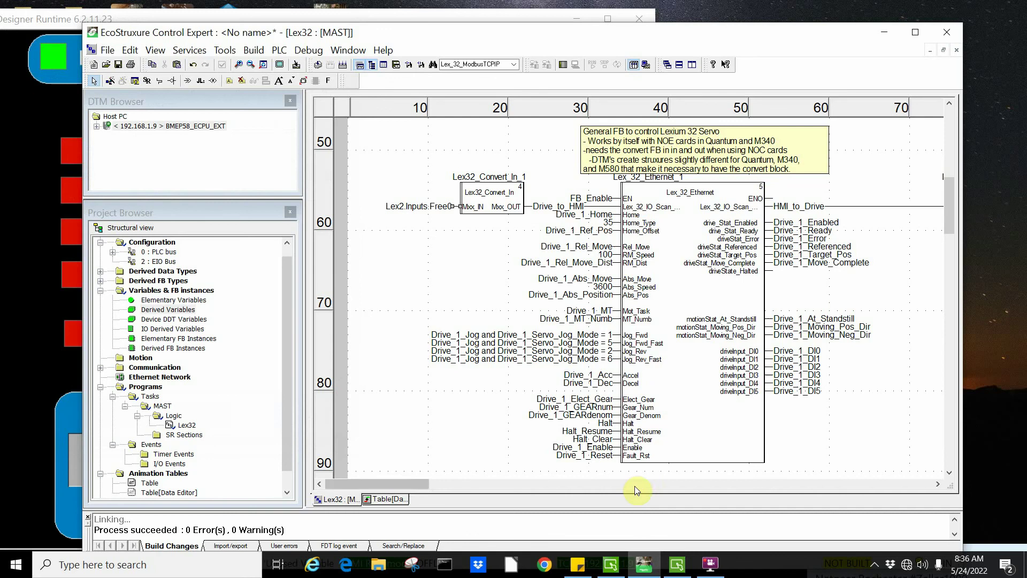
Connect the copied Lex_32_Convert_Out_2 block's Mxx_OUT pin to Lex_32_ModbusTCPIP.Outputs.Free1
left_click_drag(384, 483, 500, 485)
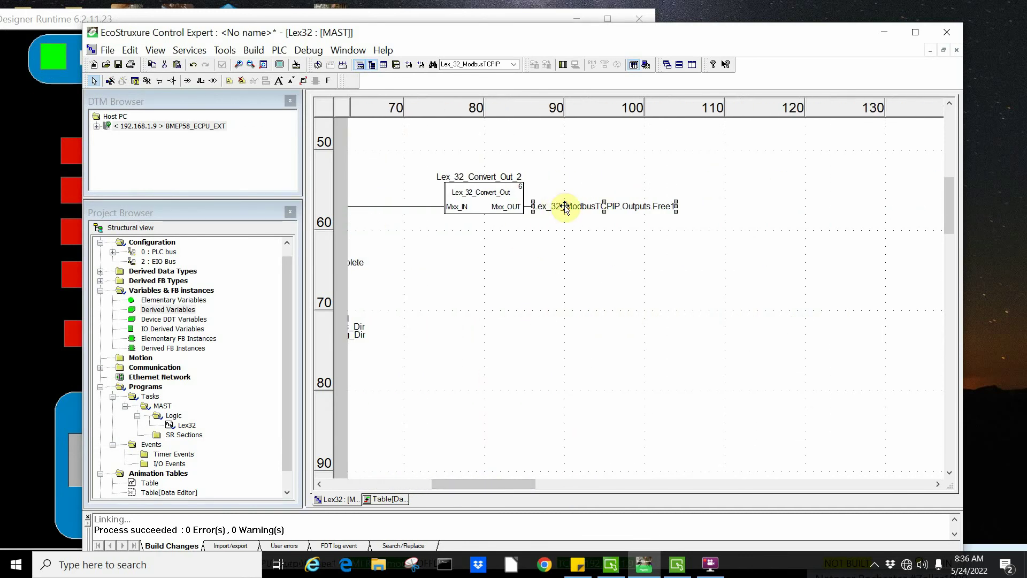
key("Delete")
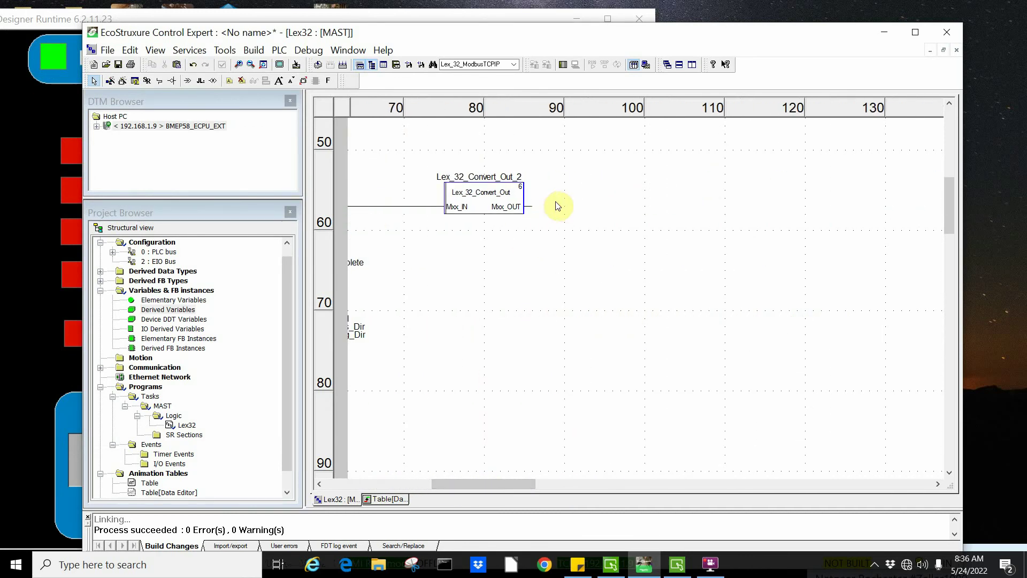
double_click(528, 208)
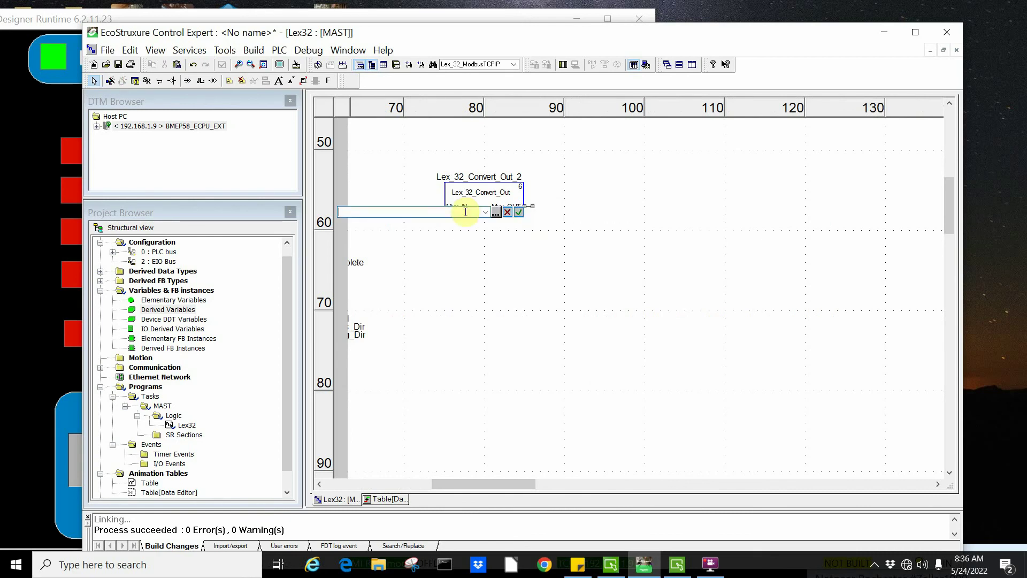
left_click(497, 212)
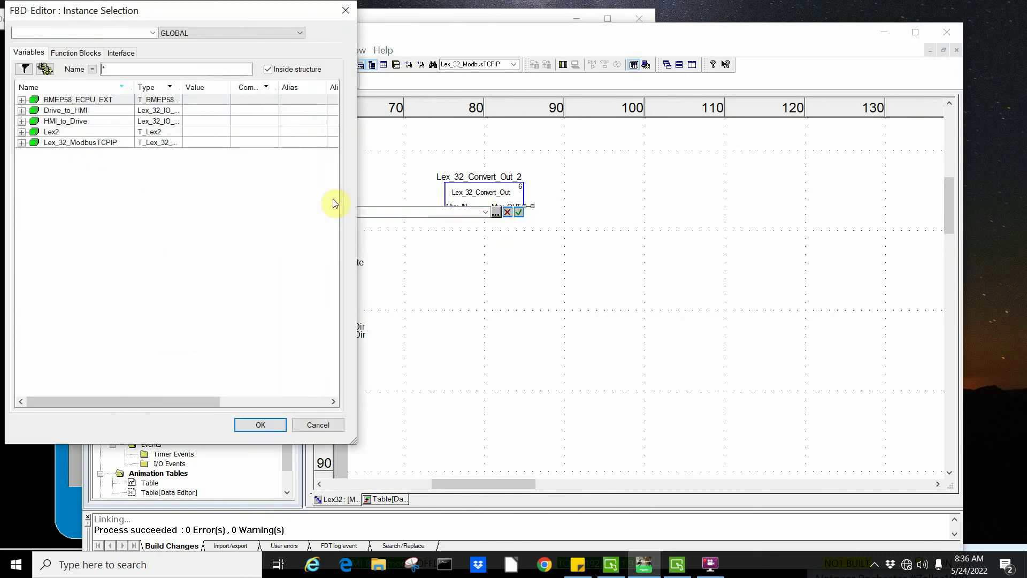
left_click(22, 143)
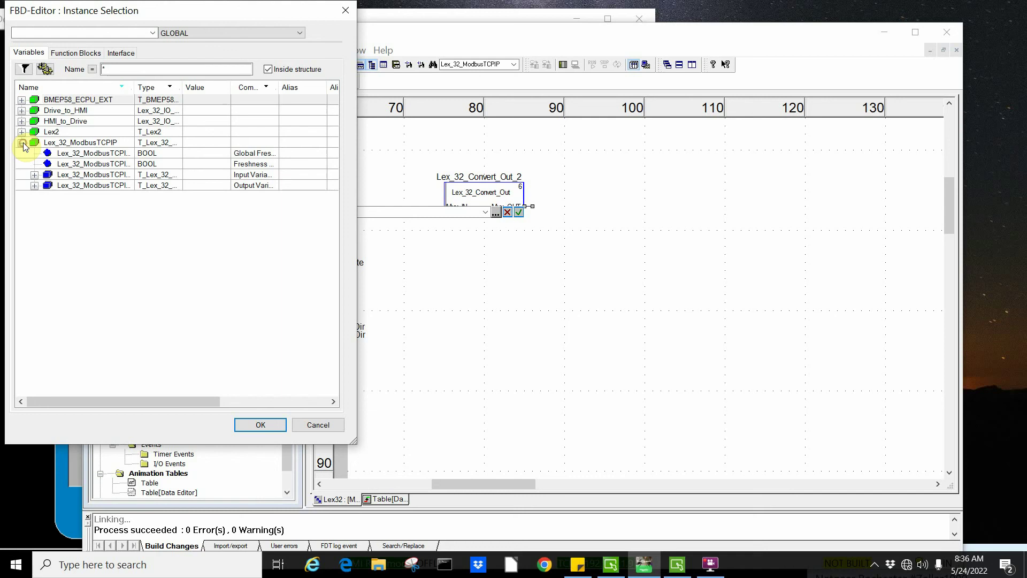
left_click_drag(134, 82, 162, 81)
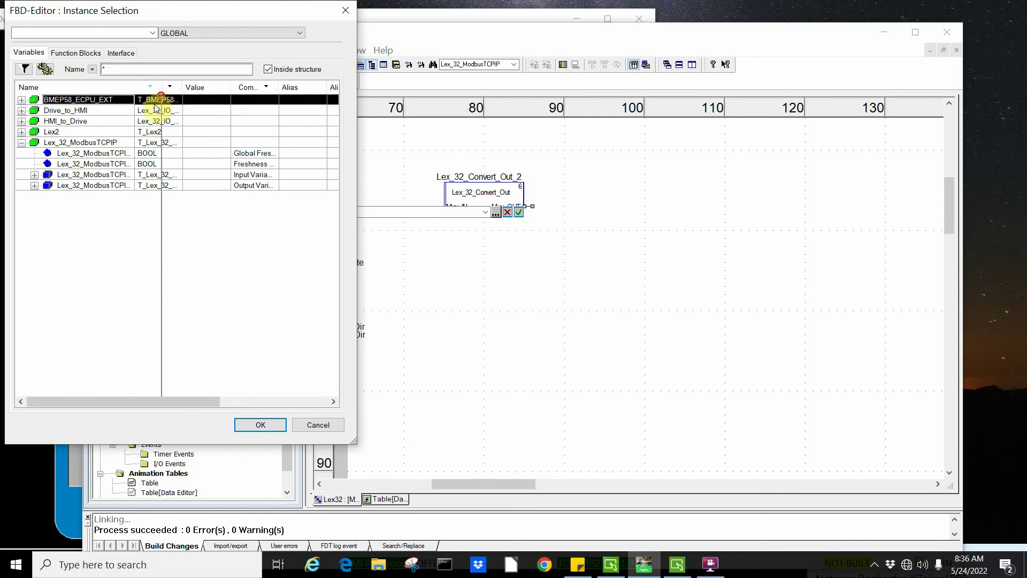
left_click(33, 186)
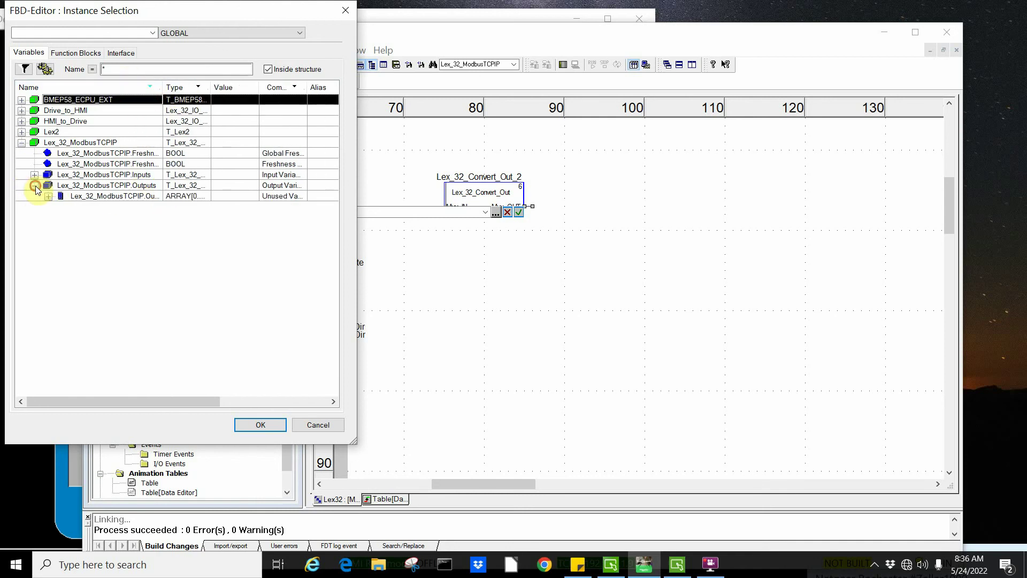
double_click(142, 196)
key("Return")
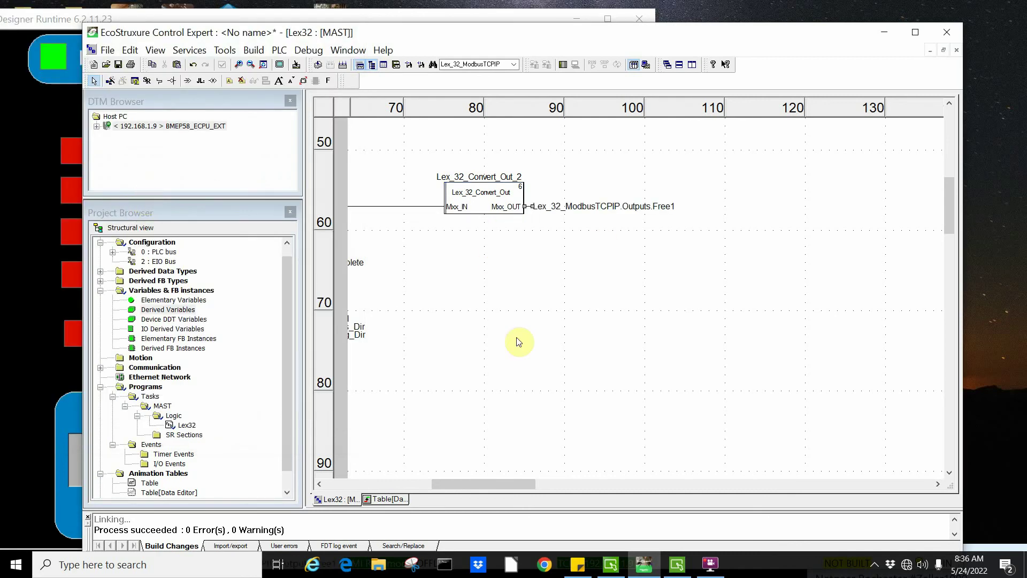
left_click_drag(502, 484, 422, 484)
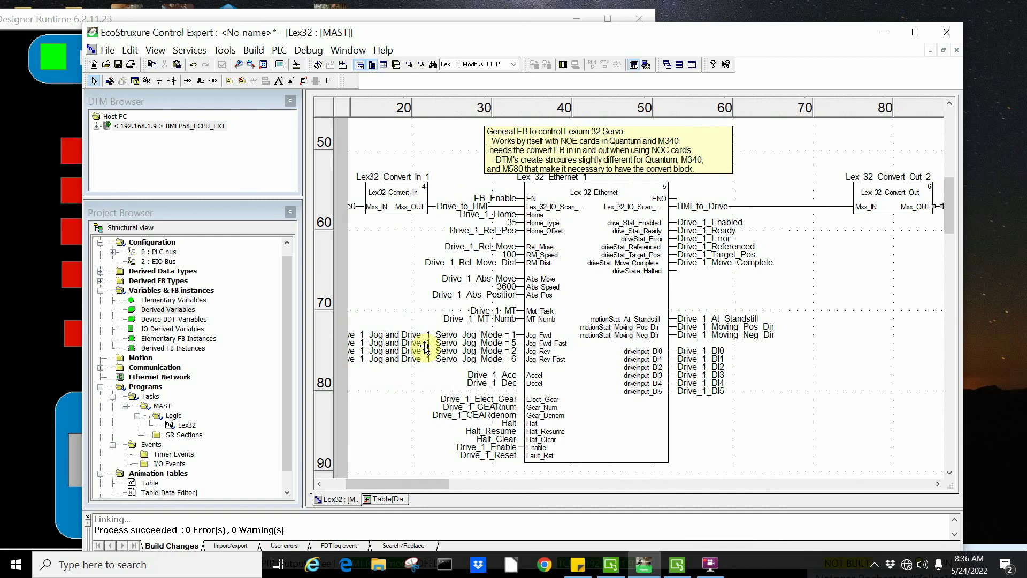